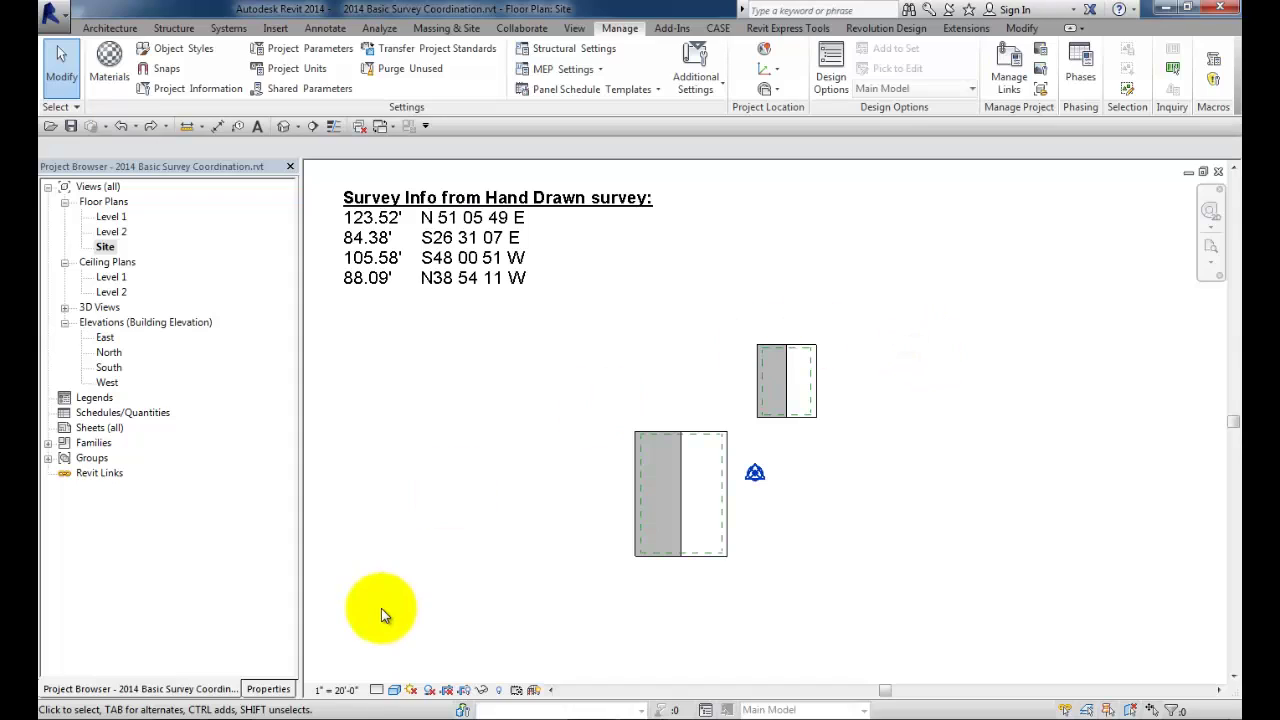
# Step: Check the view orientation of the Site and Level 1 plans, ending back in the Site plan
pyautogui.click(268, 689)
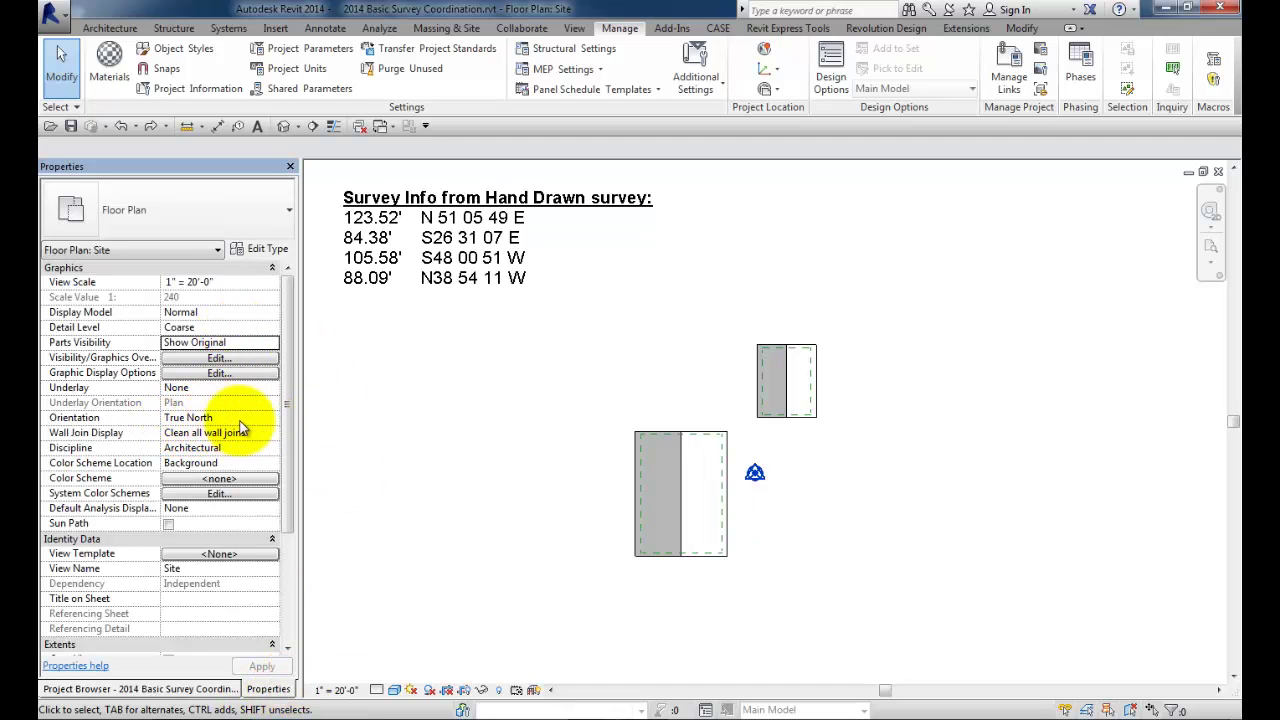
pyautogui.click(150, 689)
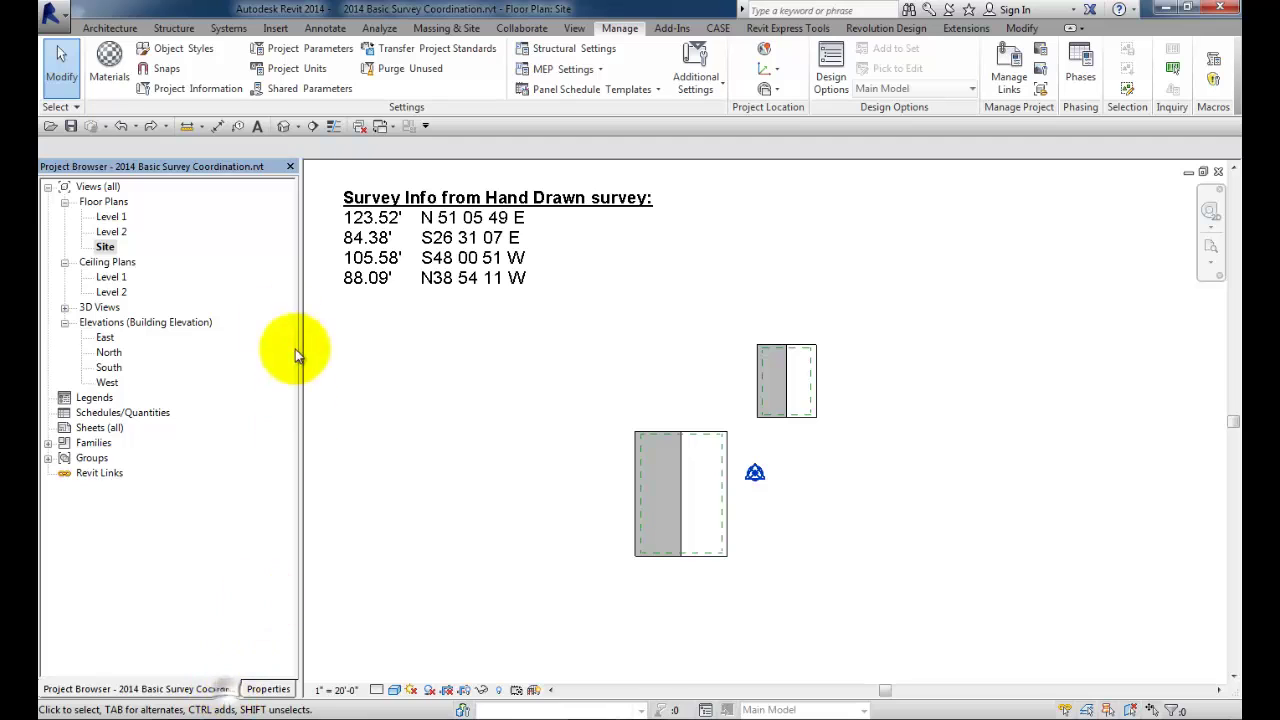
pyautogui.doubleClick(112, 224)
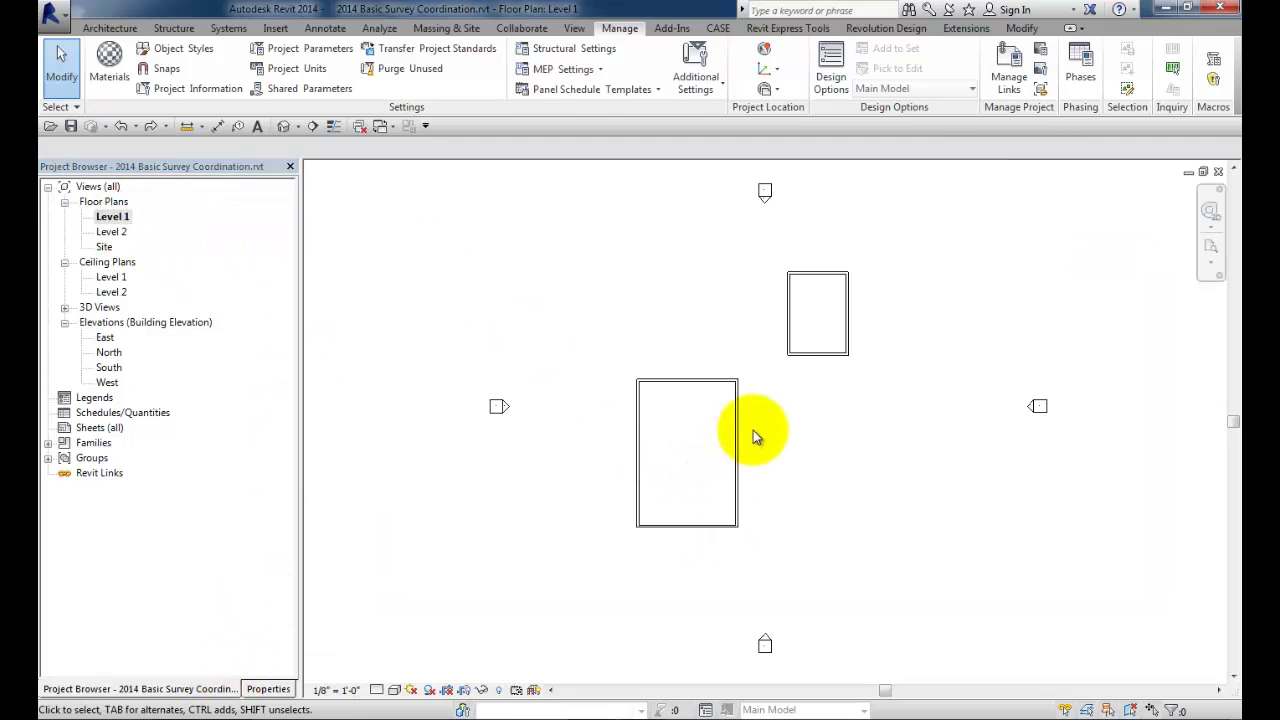
pyautogui.click(266, 688)
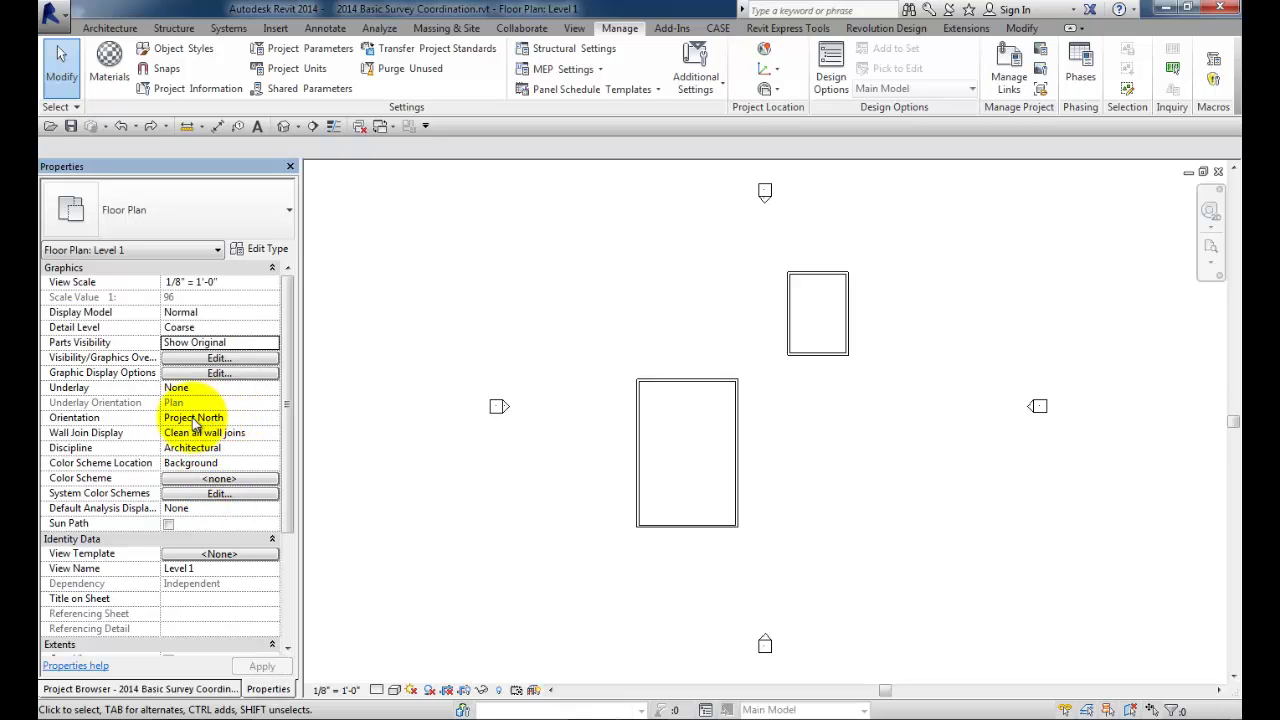
pyautogui.click(214, 689)
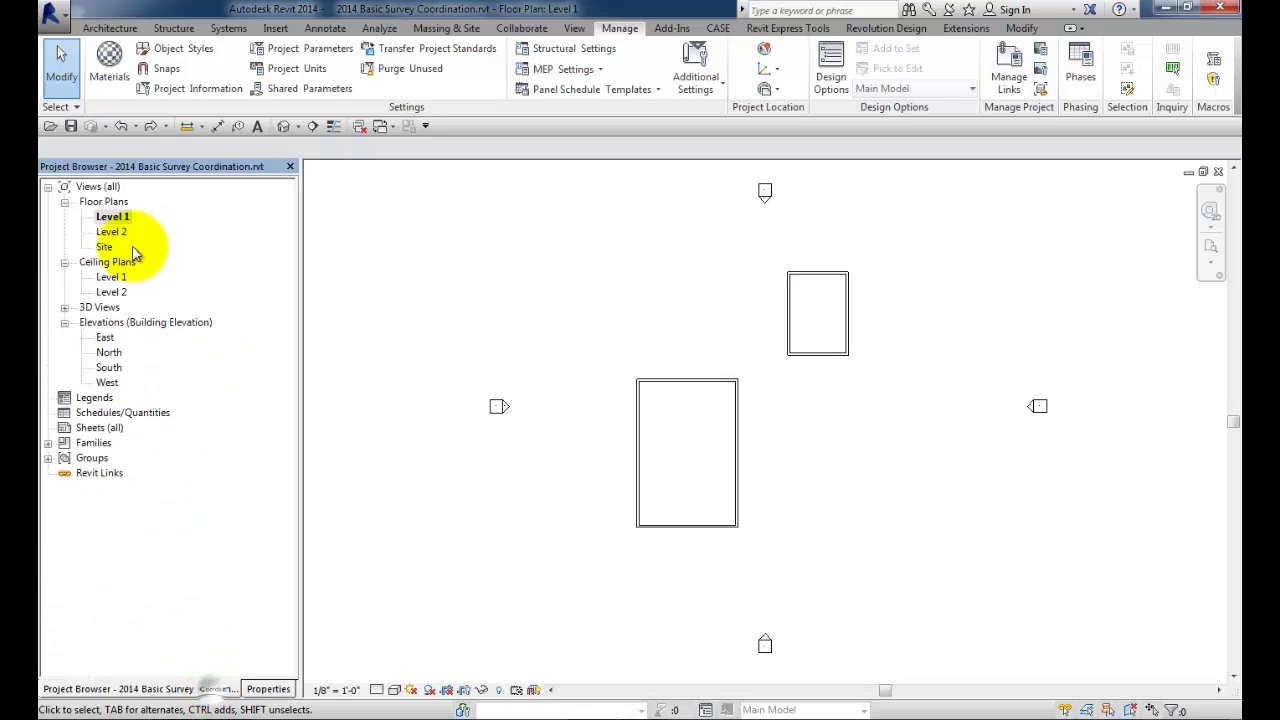
pyautogui.doubleClick(104, 246)
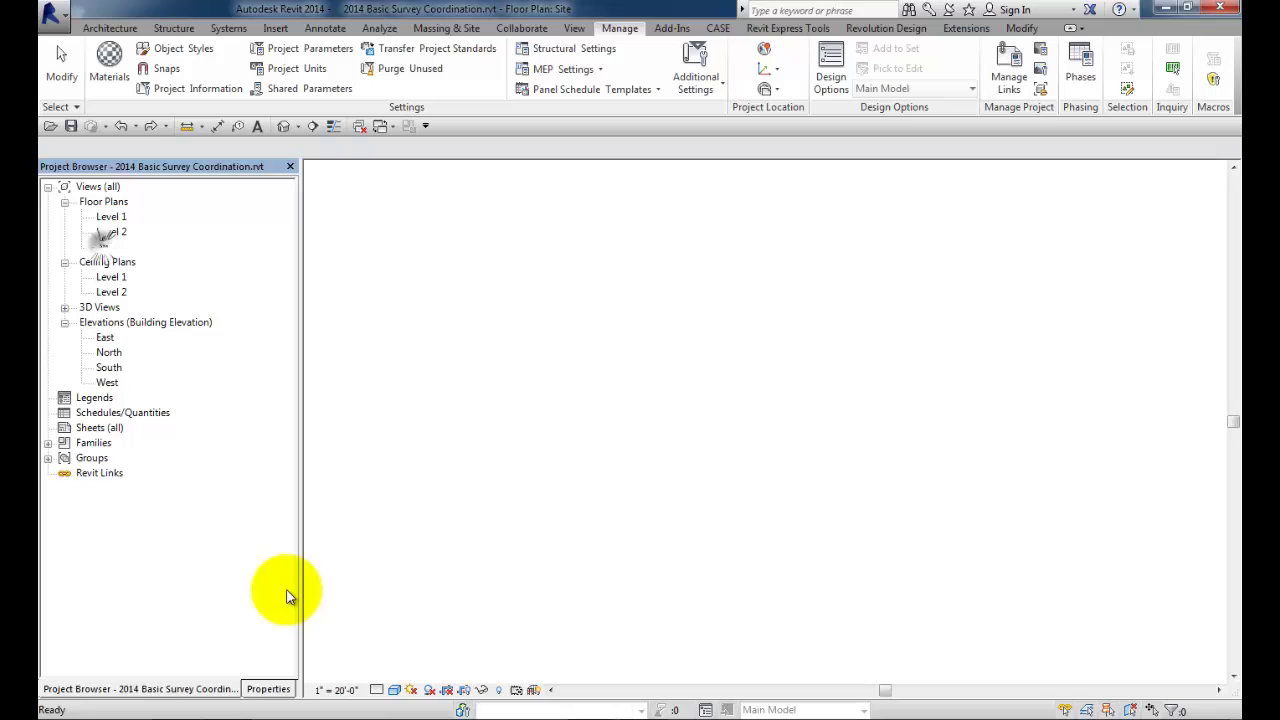
pyautogui.click(285, 694)
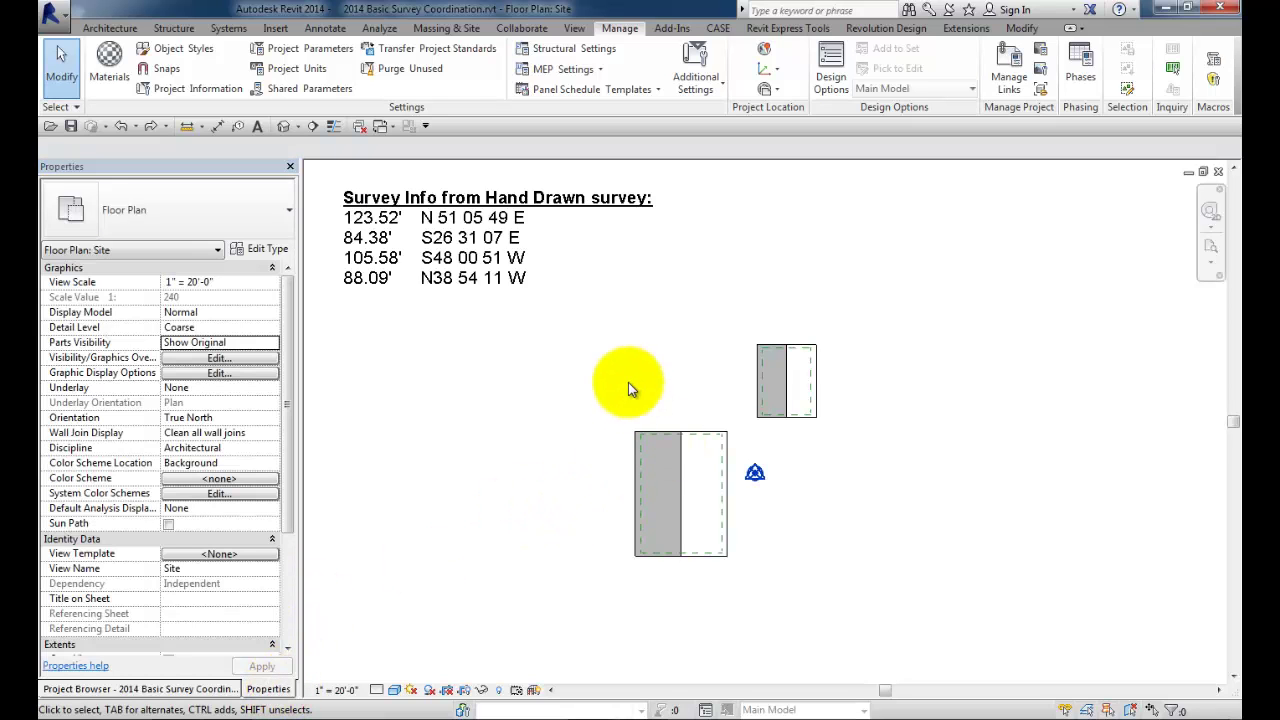
pyautogui.moveTo(700, 373); pyautogui.dragTo(707, 380, button='middle')
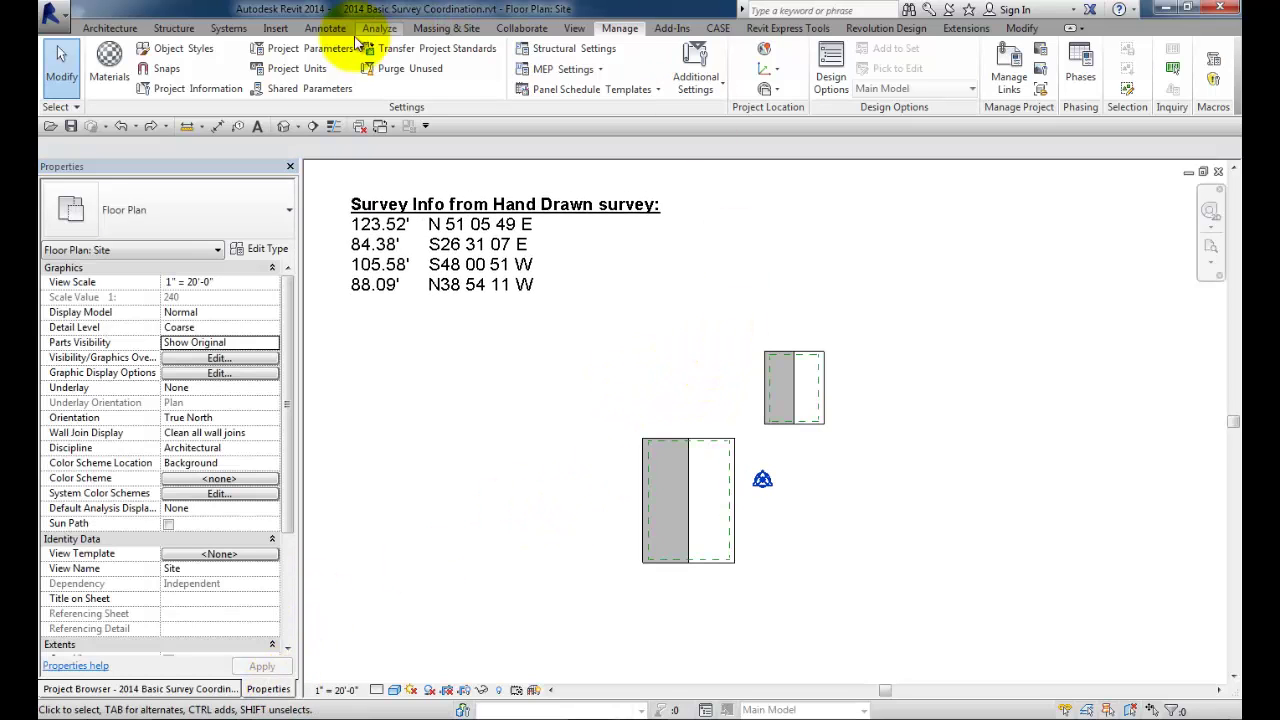
# Step: Start a property line by distances and bearings and insert four deed rows
pyautogui.click(443, 30)
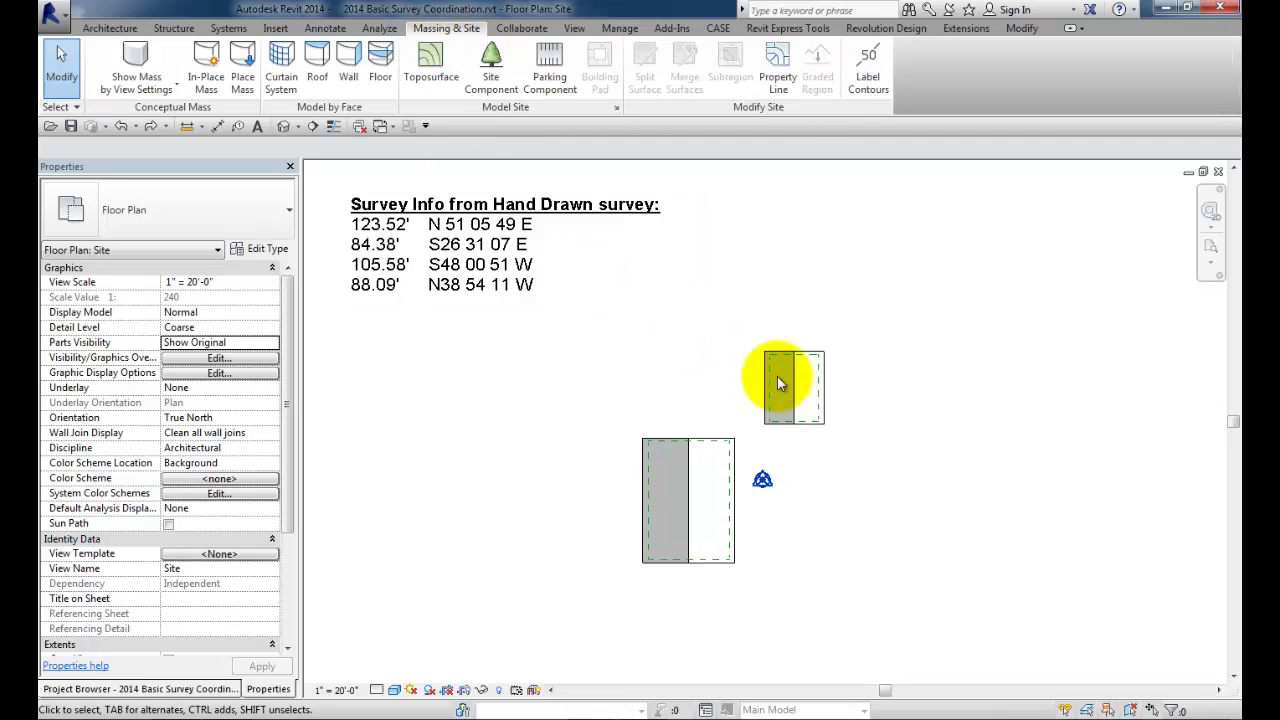
pyautogui.click(781, 86)
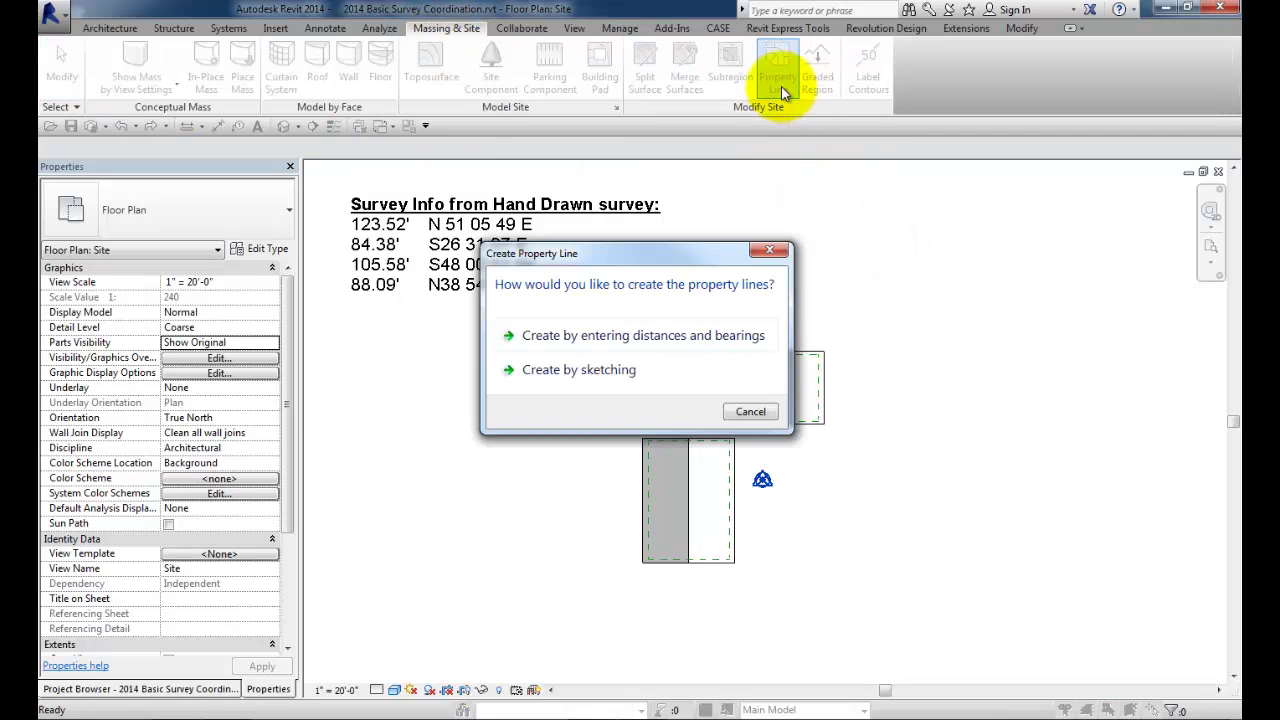
pyautogui.click(709, 342)
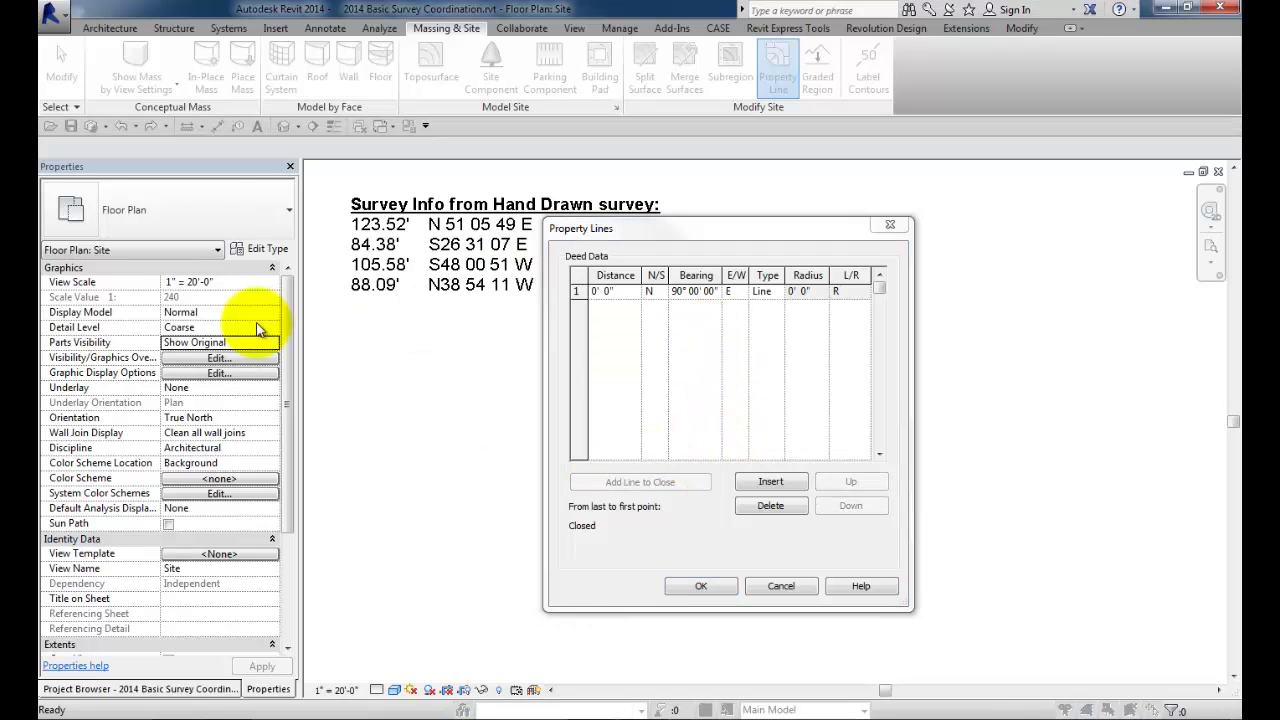
pyautogui.moveTo(624, 233); pyautogui.dragTo(640, 241)
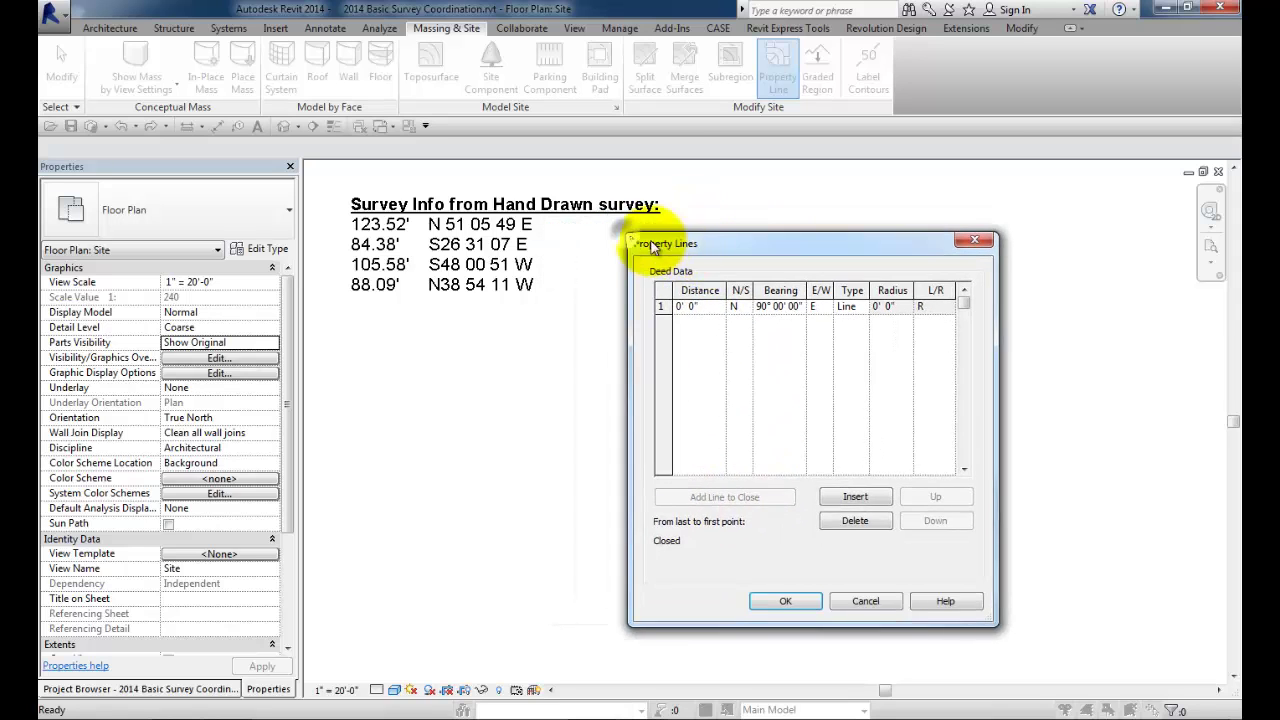
pyautogui.click(790, 492)
pyautogui.click(792, 495)
pyautogui.click(792, 495)
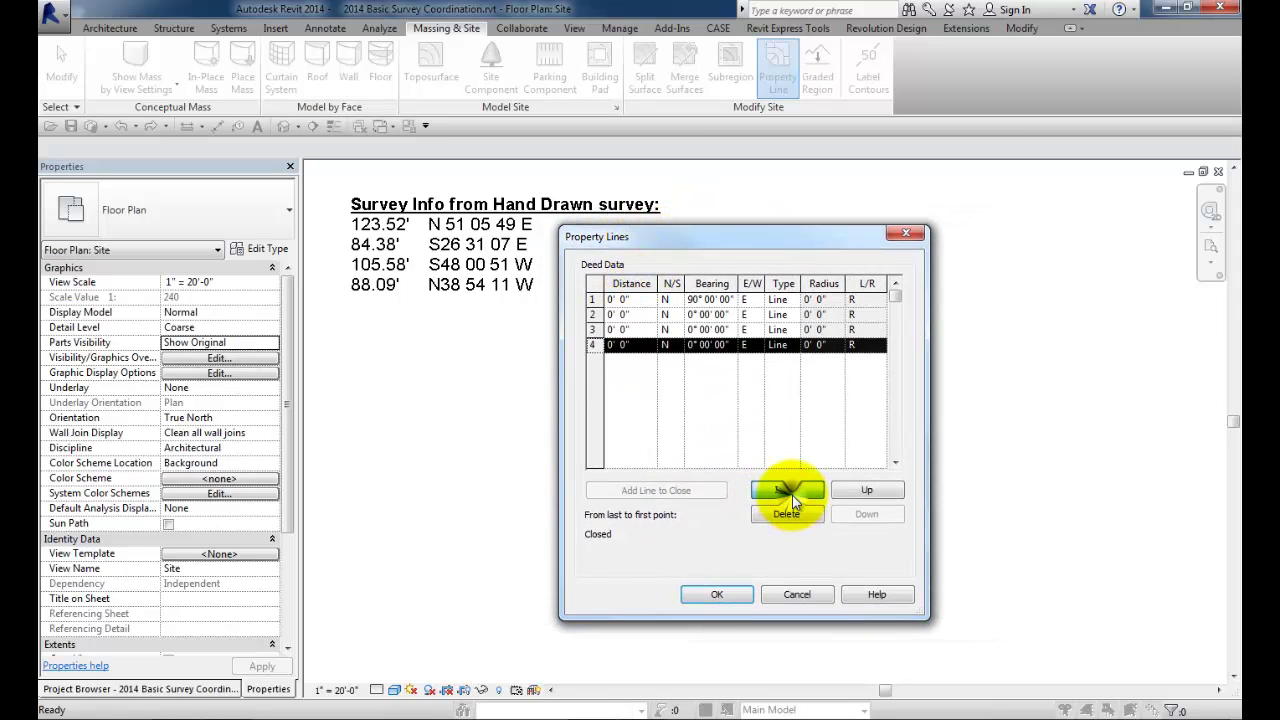
# Step: Enter the four survey distances and bearings, from 123.52' through a final 38° 54' 11" W
pyautogui.click(609, 301)
pyautogui.write("123.52'")
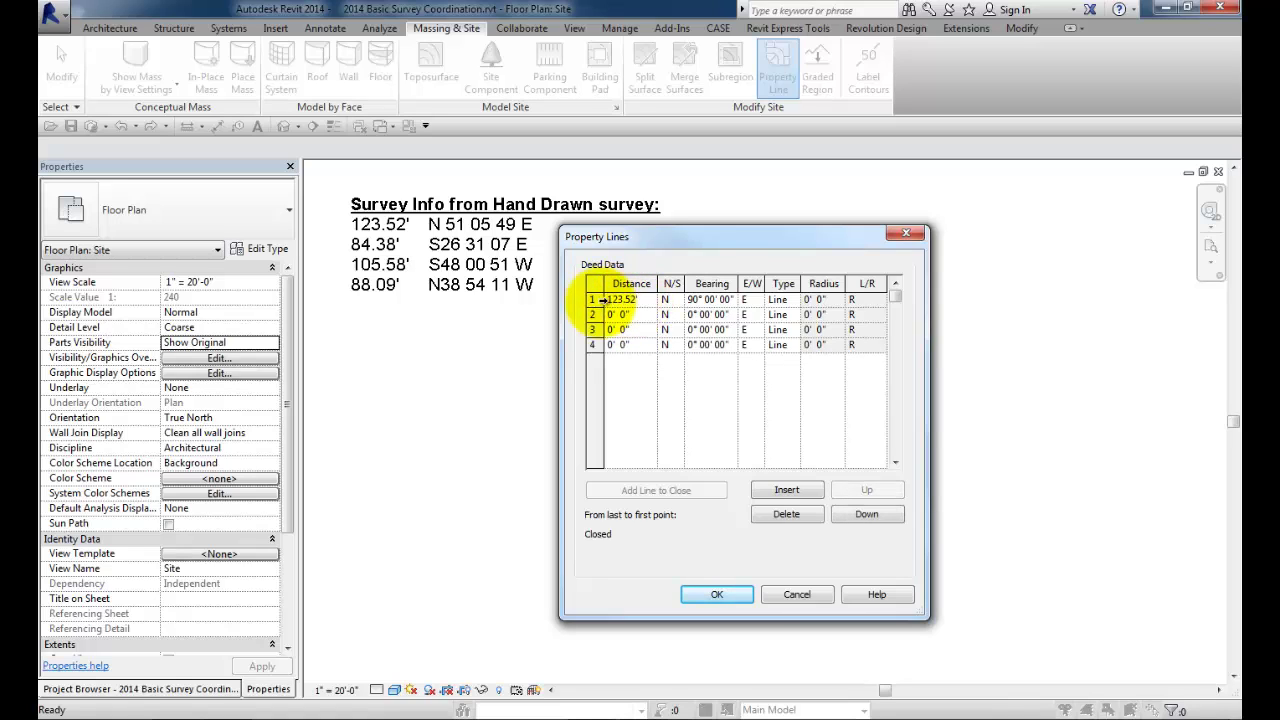
pyautogui.press('Tab')
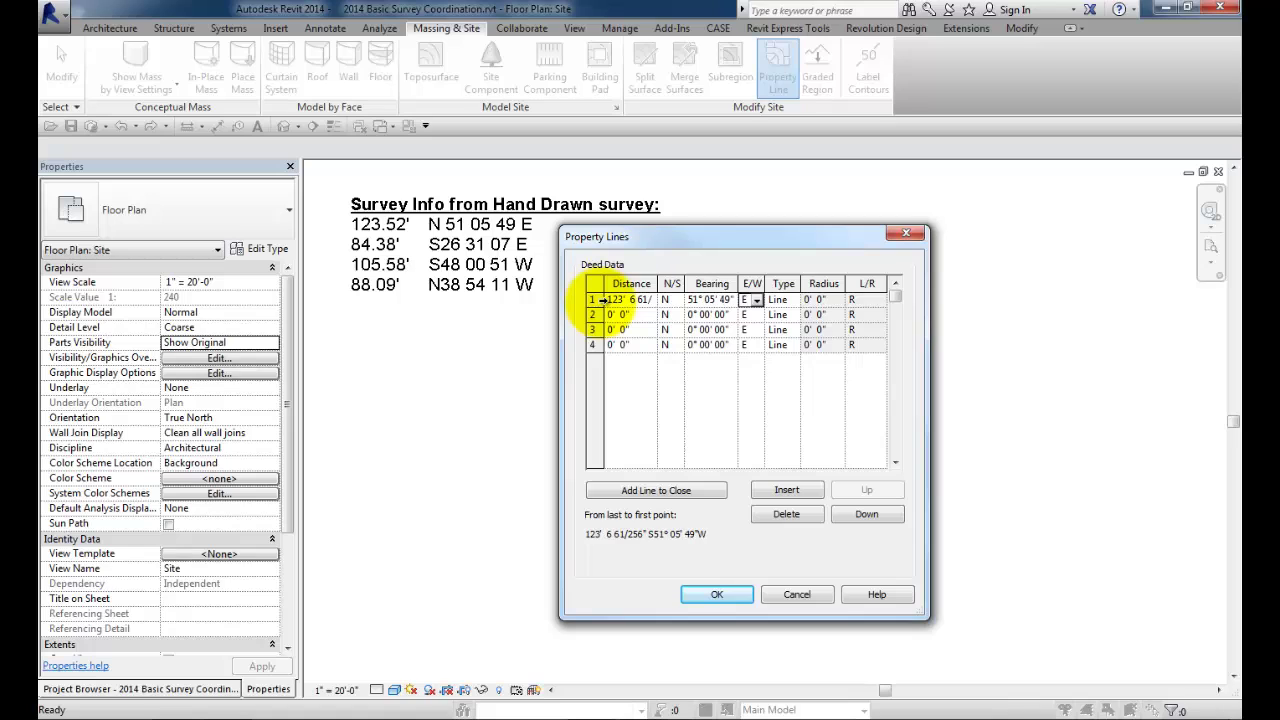
pyautogui.press('Tab')
pyautogui.write('48 00 51')
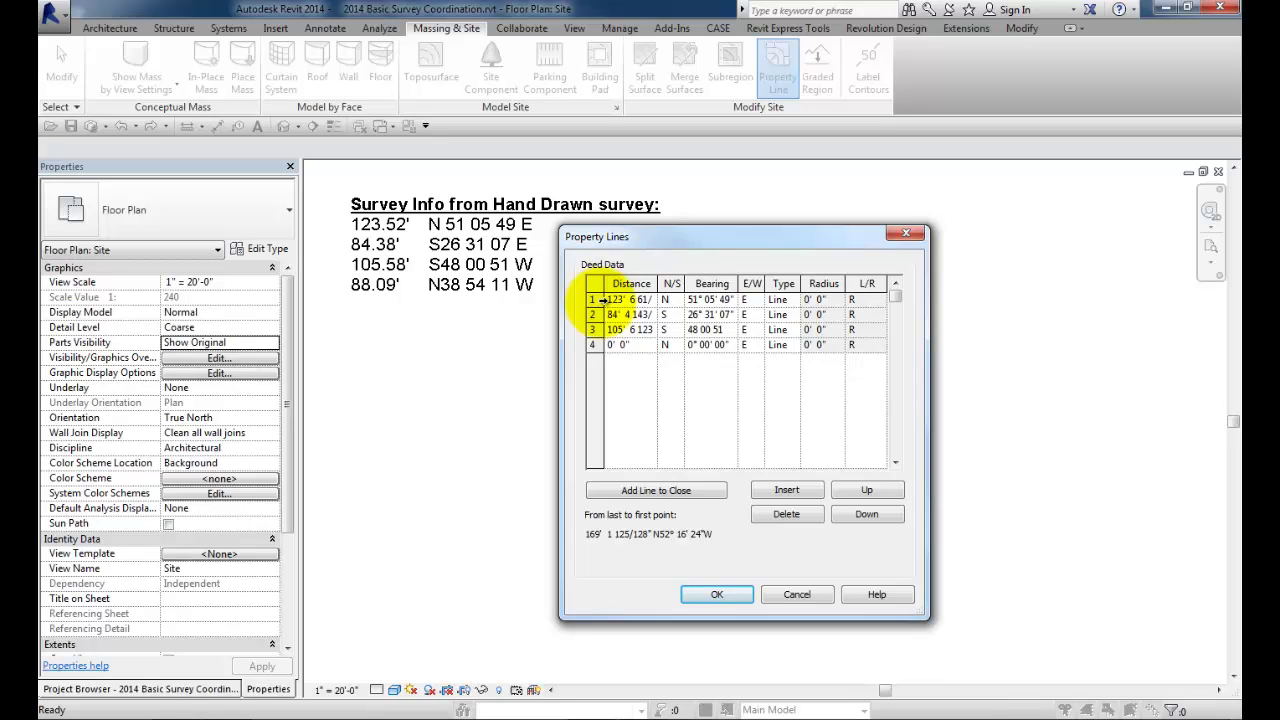
pyautogui.press('Tab')
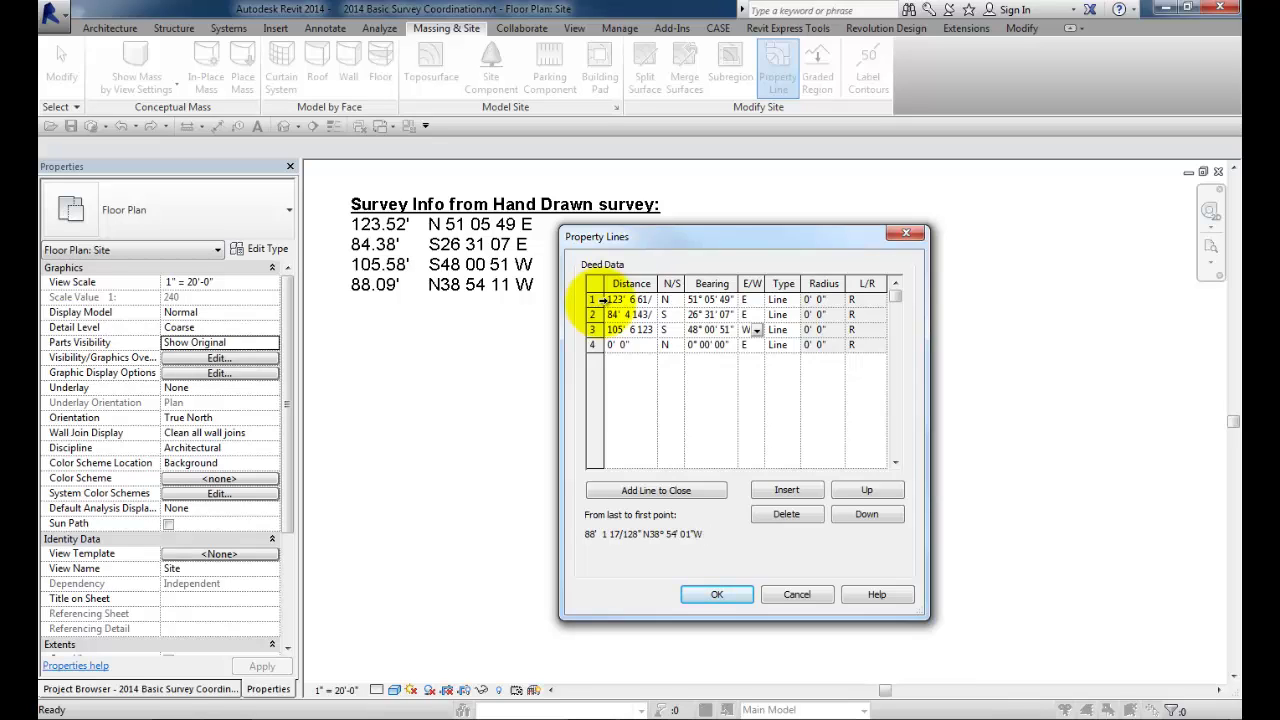
pyautogui.press('Tab')
pyautogui.write('38 54 11')
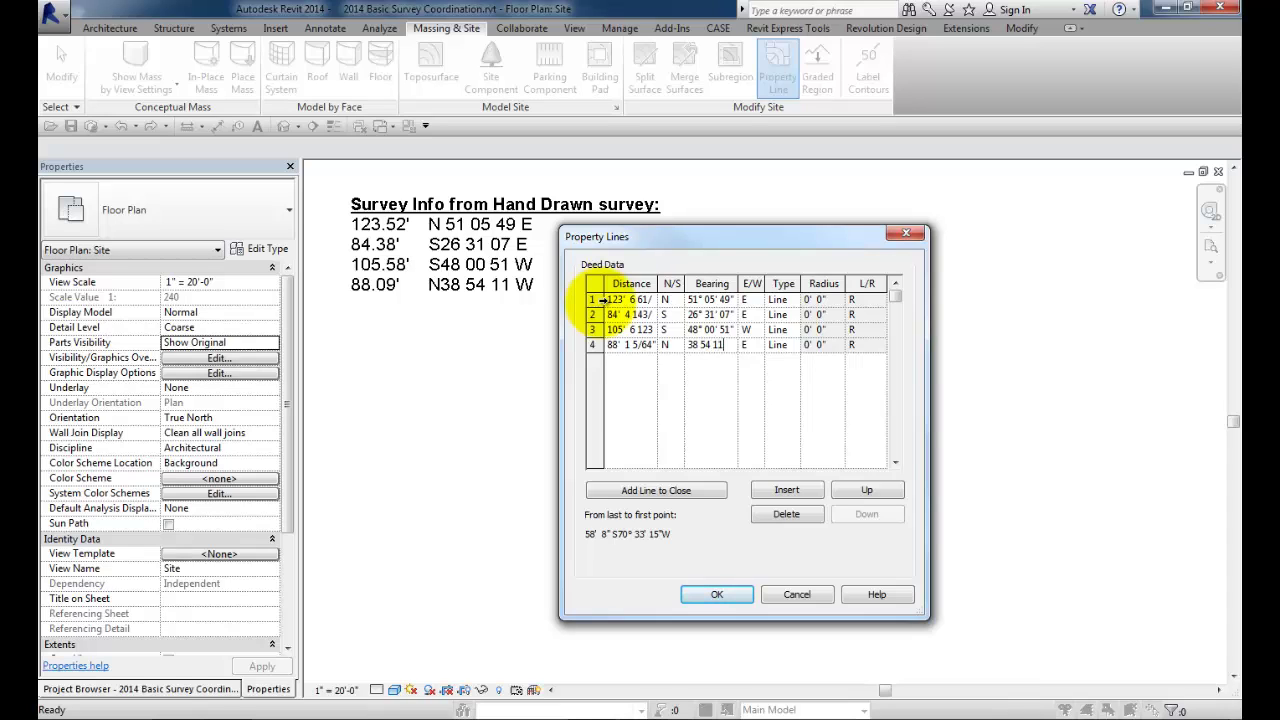
pyautogui.press('Tab')
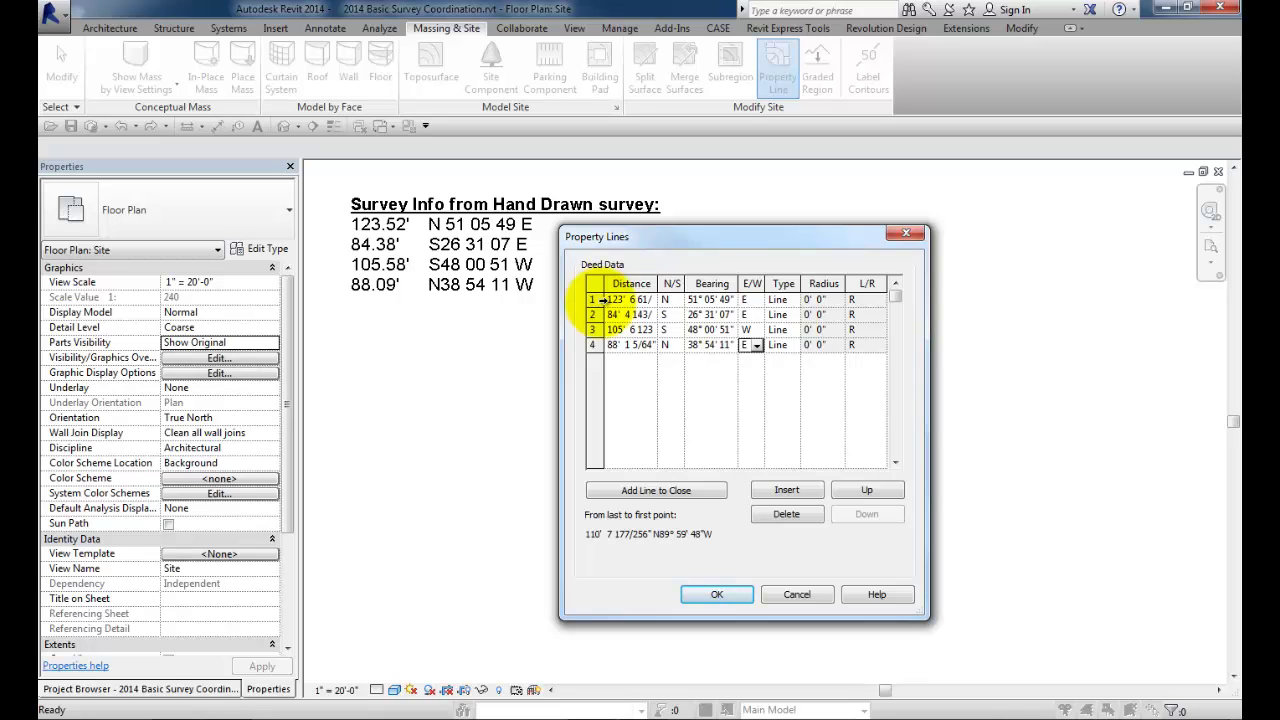
pyautogui.press('w')
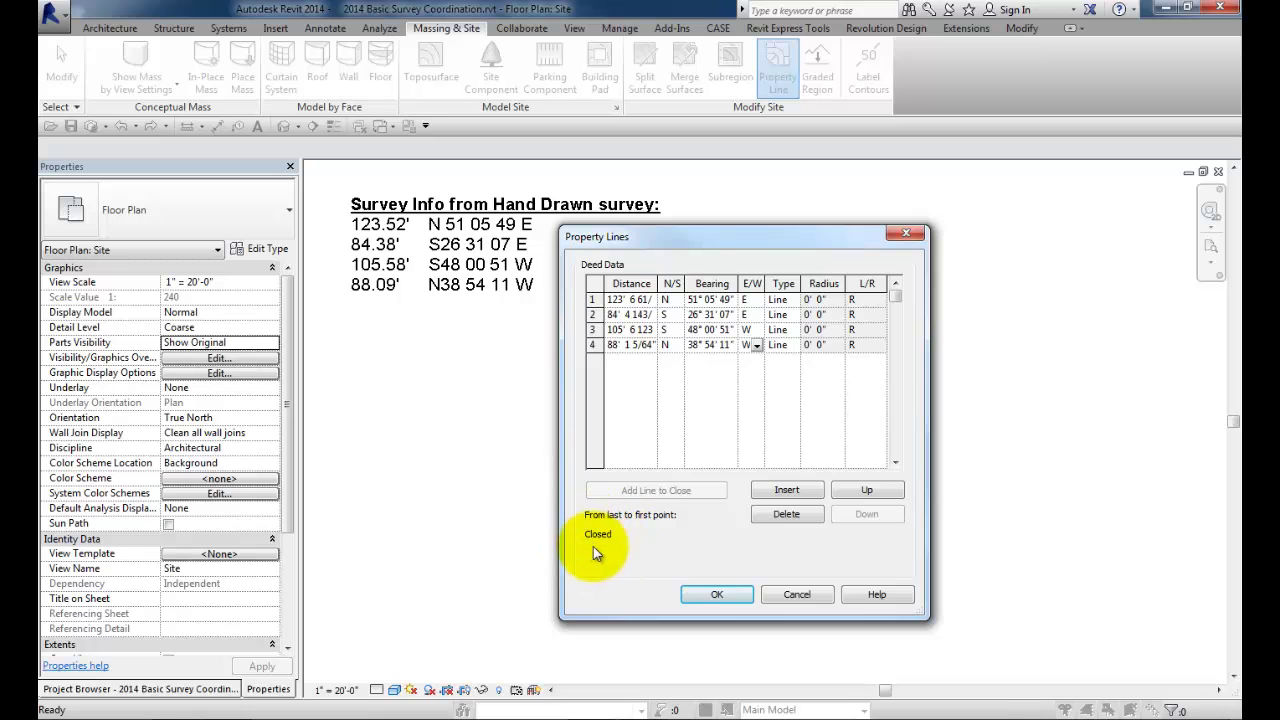
# Step: Place the property-line boundary in the Site plan and move its bottom corner toward the lower building
pyautogui.click(717, 594)
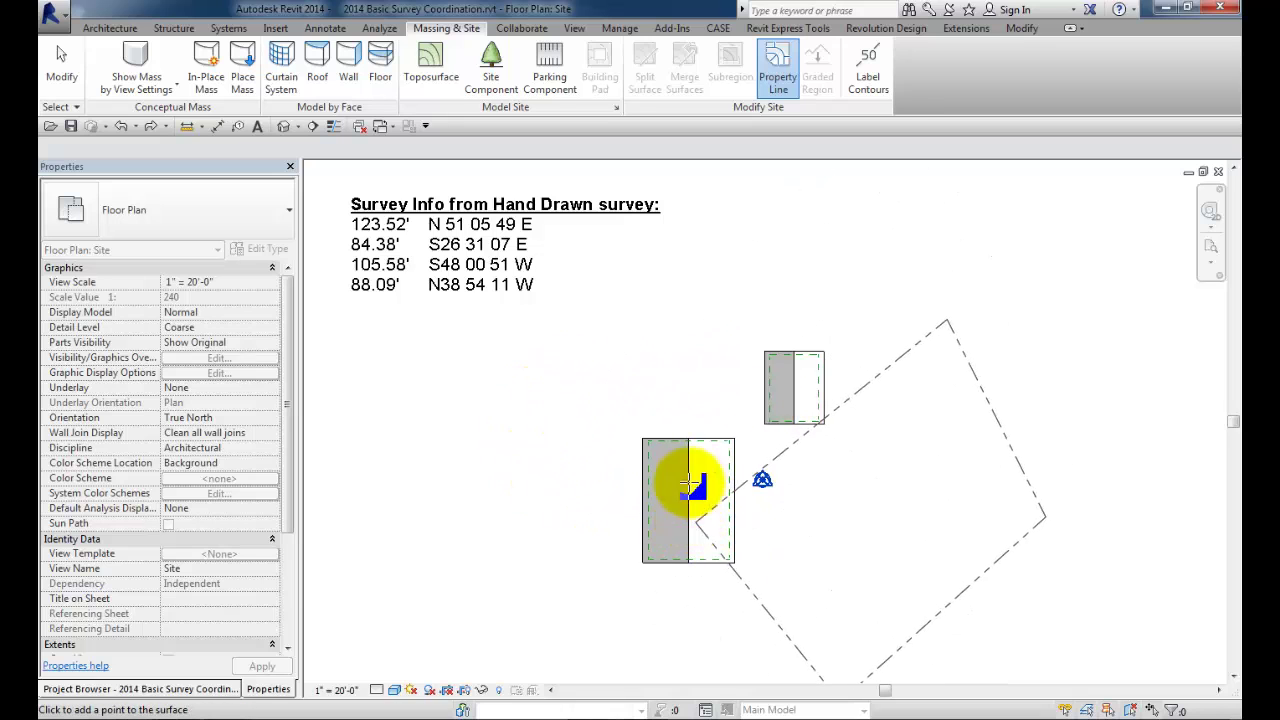
pyautogui.click(541, 452)
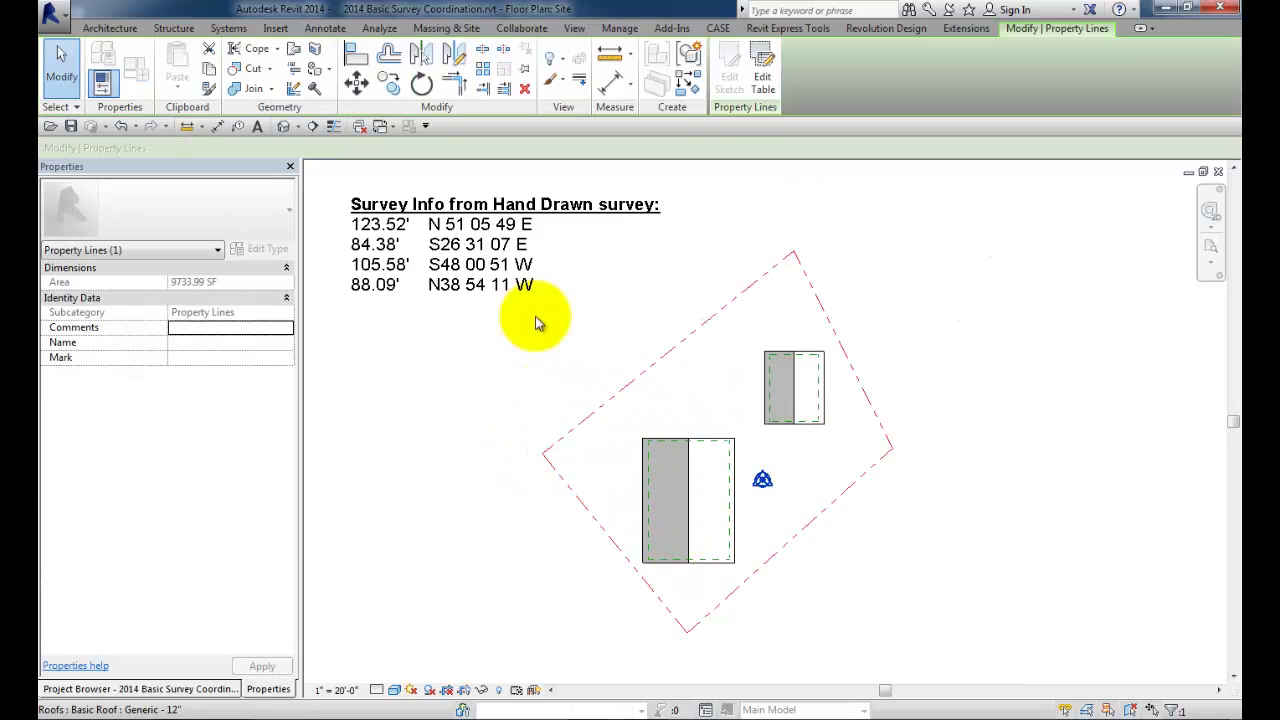
pyautogui.click(60, 62)
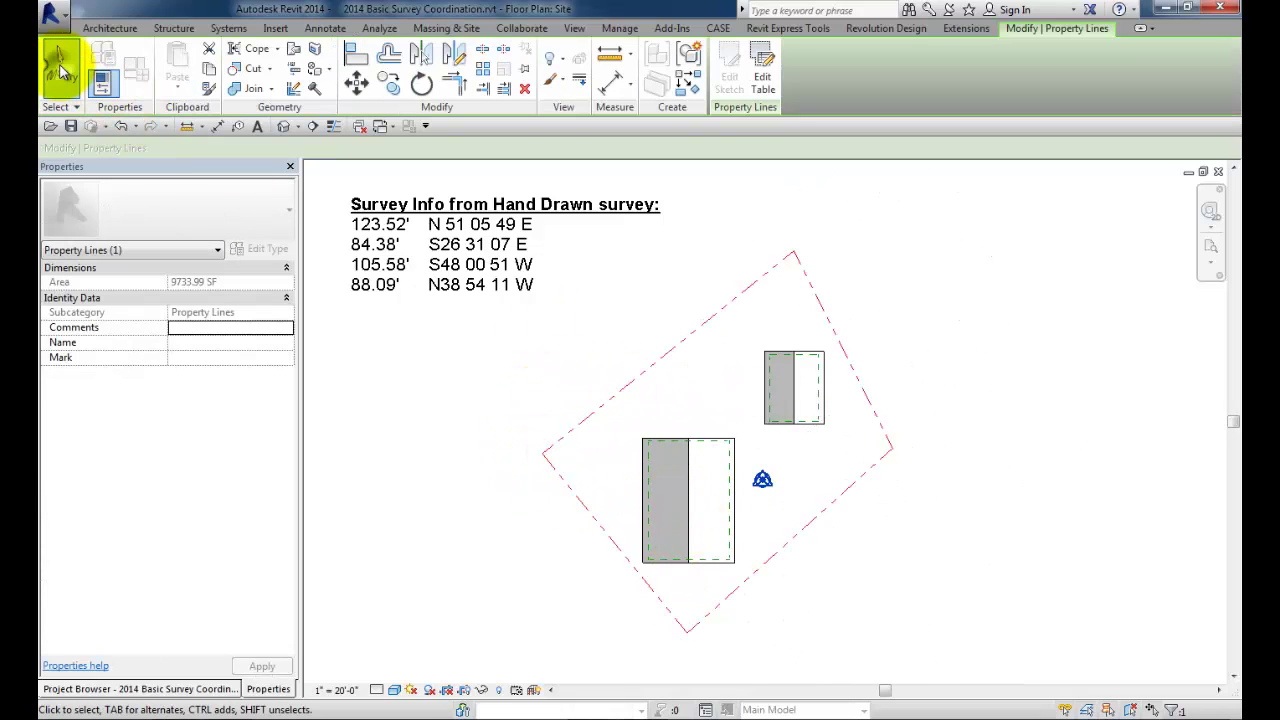
pyautogui.click(765, 560)
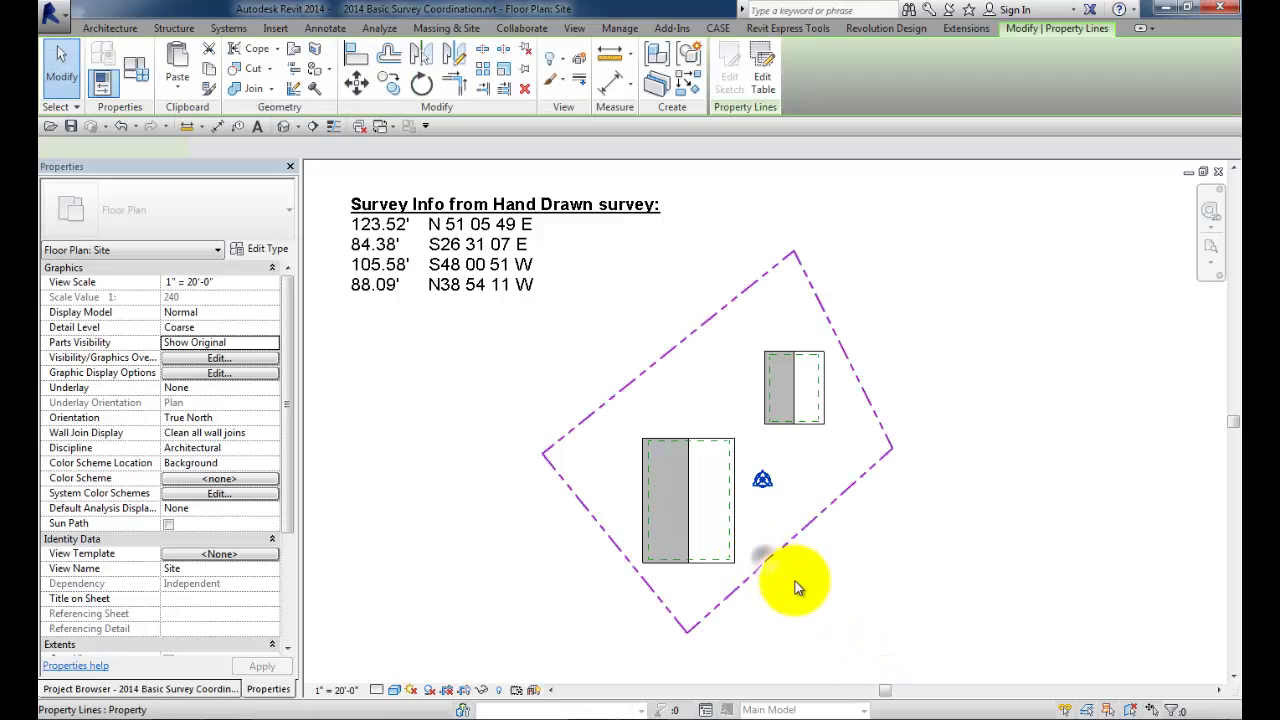
pyautogui.click(357, 85)
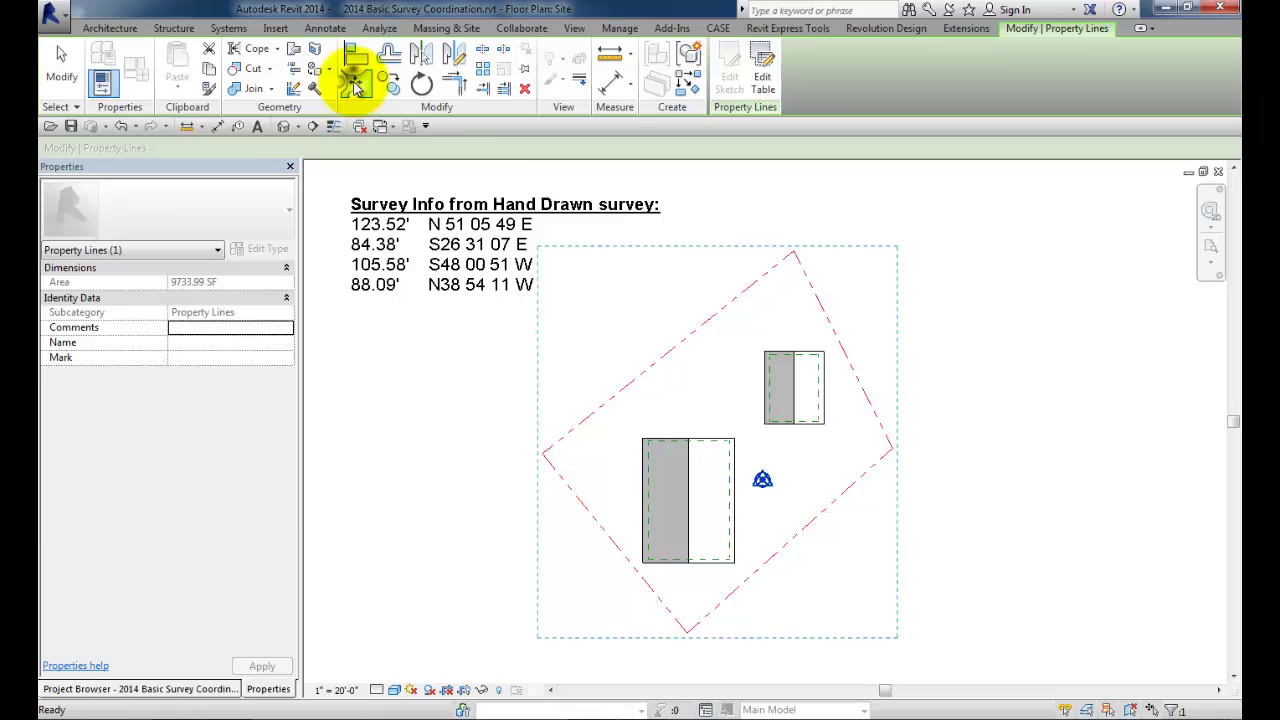
pyautogui.click(683, 630)
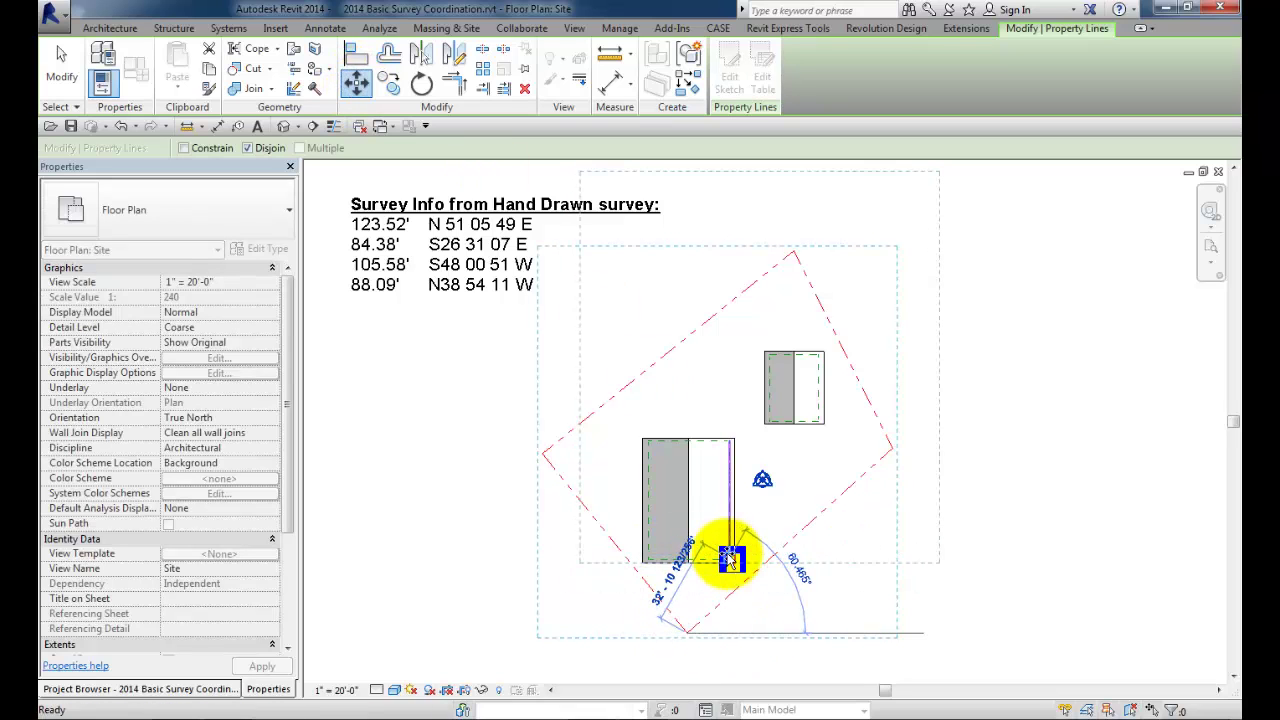
pyautogui.click(731, 560)
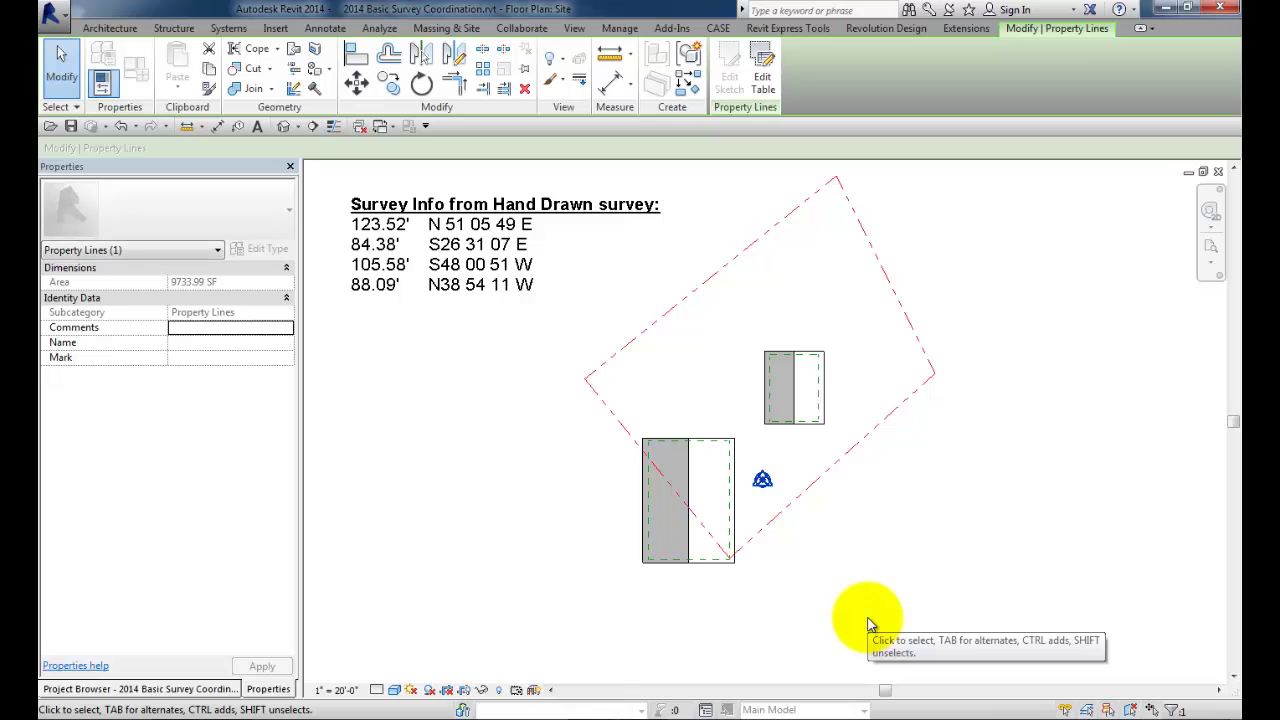
# Step: Zoom in and re-move the boundary corner to snap onto the building's dashed bottom-right corner
pyautogui.scroll(4, 726, 577)
pyautogui.scroll(2, 714, 566)
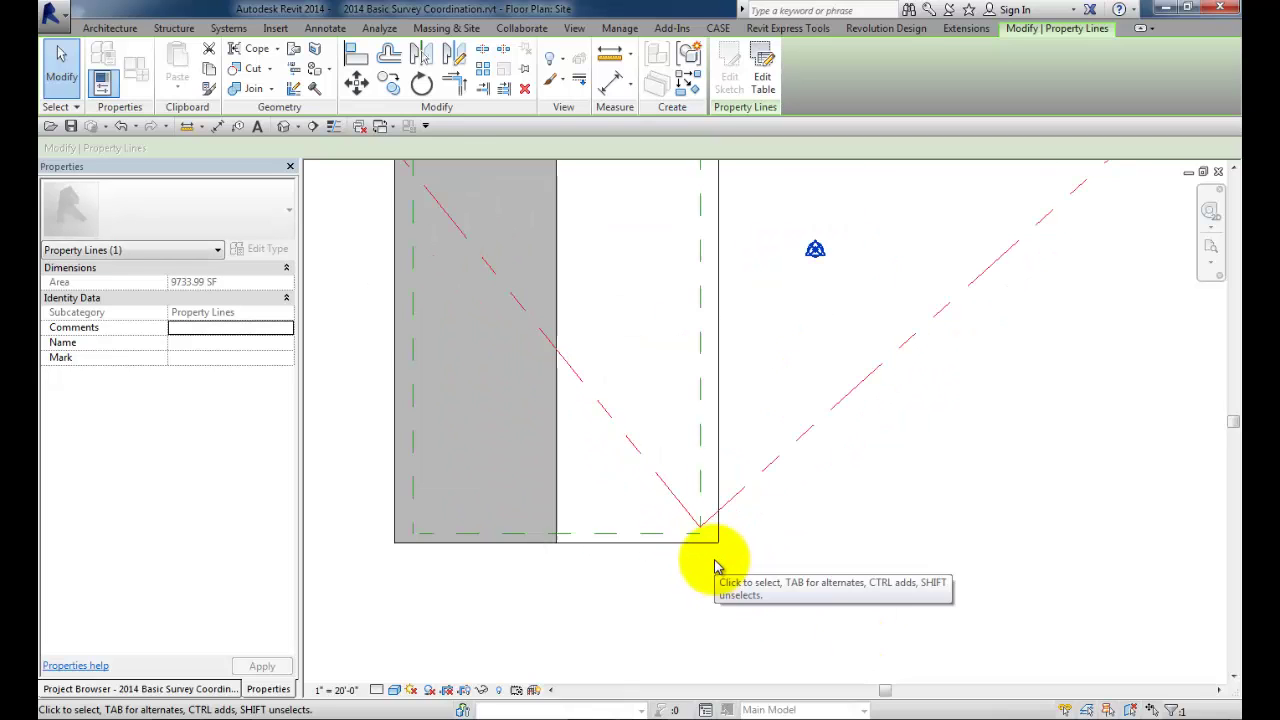
pyautogui.scroll(2, 714, 533)
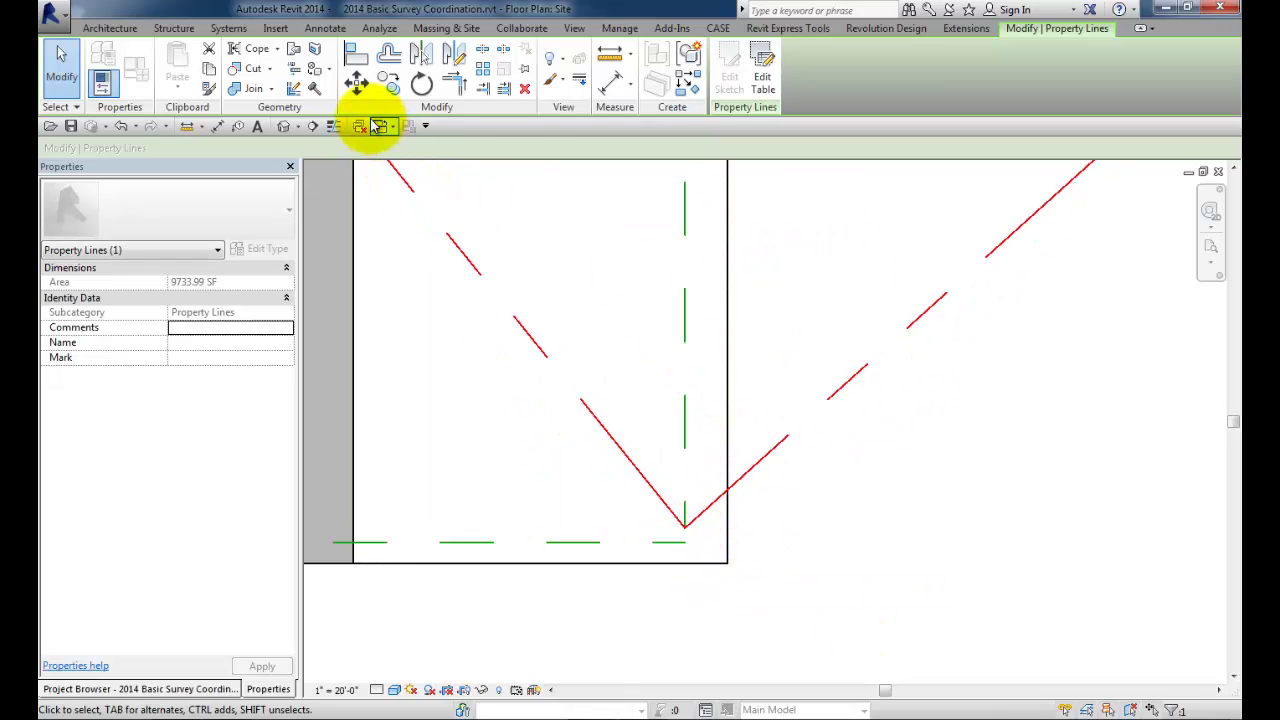
pyautogui.click(357, 82)
pyautogui.click(685, 525)
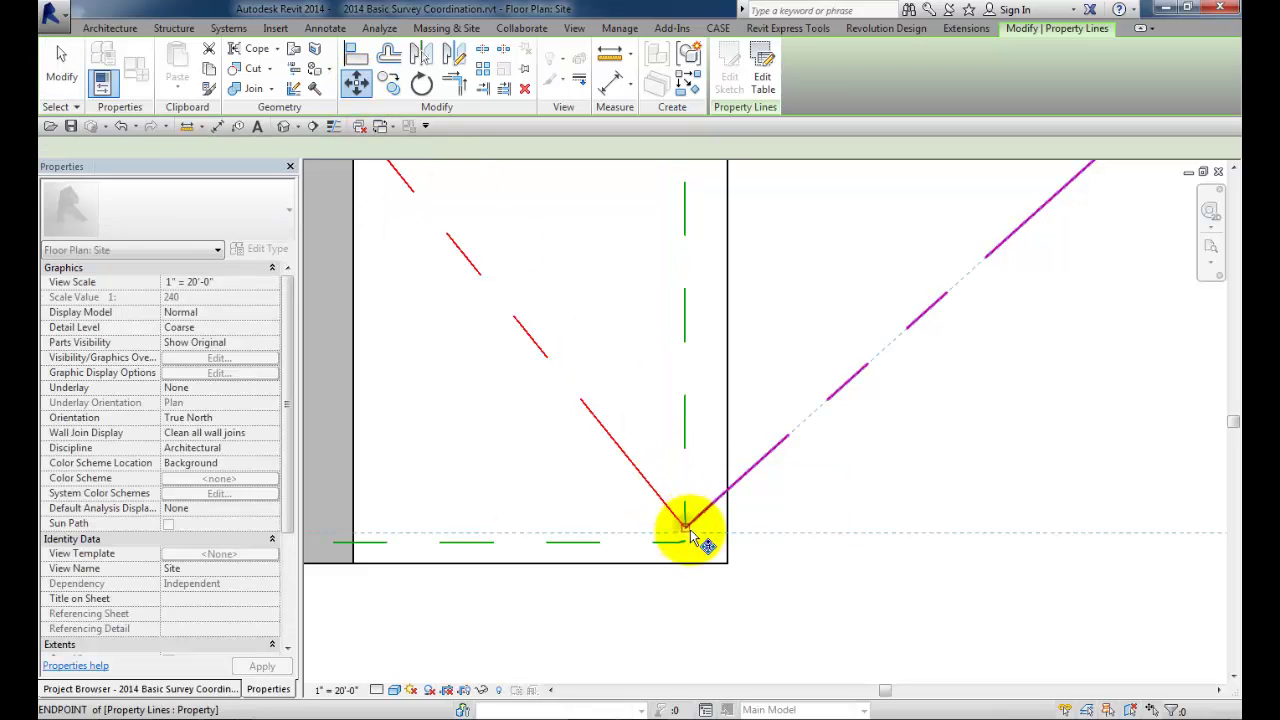
pyautogui.click(785, 595)
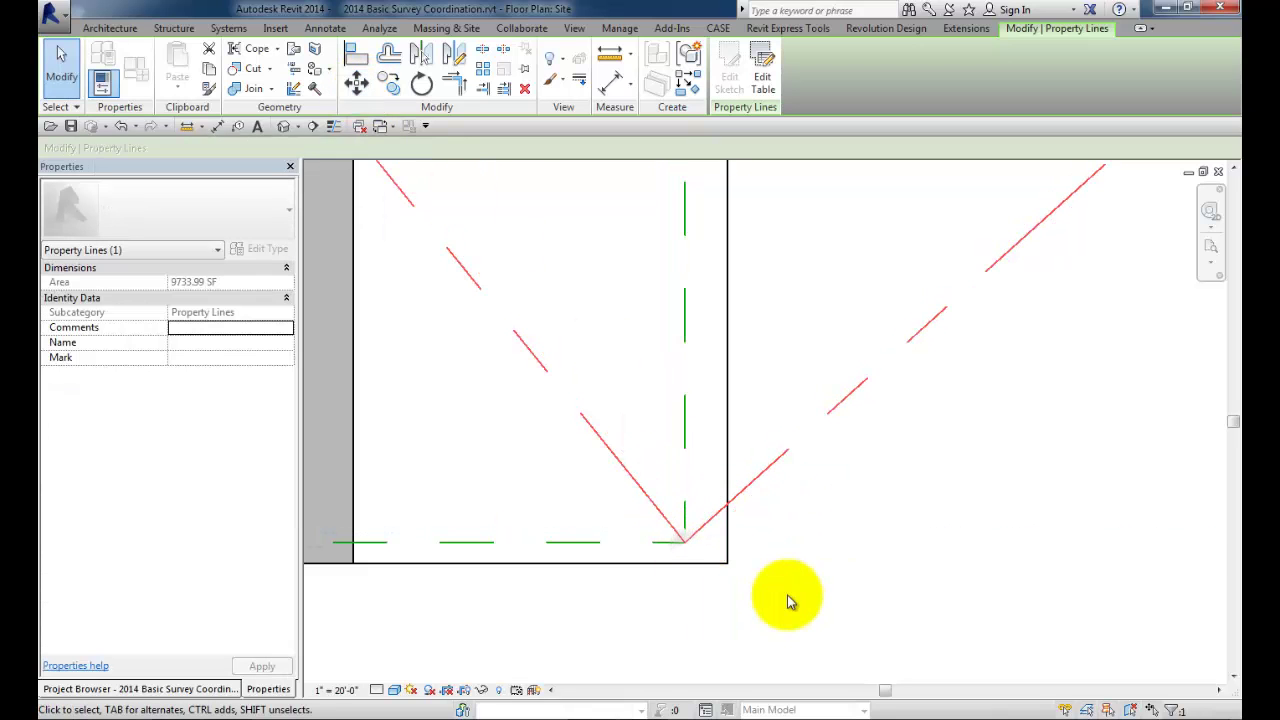
pyautogui.scroll(-3, 785, 567)
pyautogui.scroll(2, 814, 537)
pyautogui.moveTo(851, 546); pyautogui.dragTo(769, 602, button='middle')
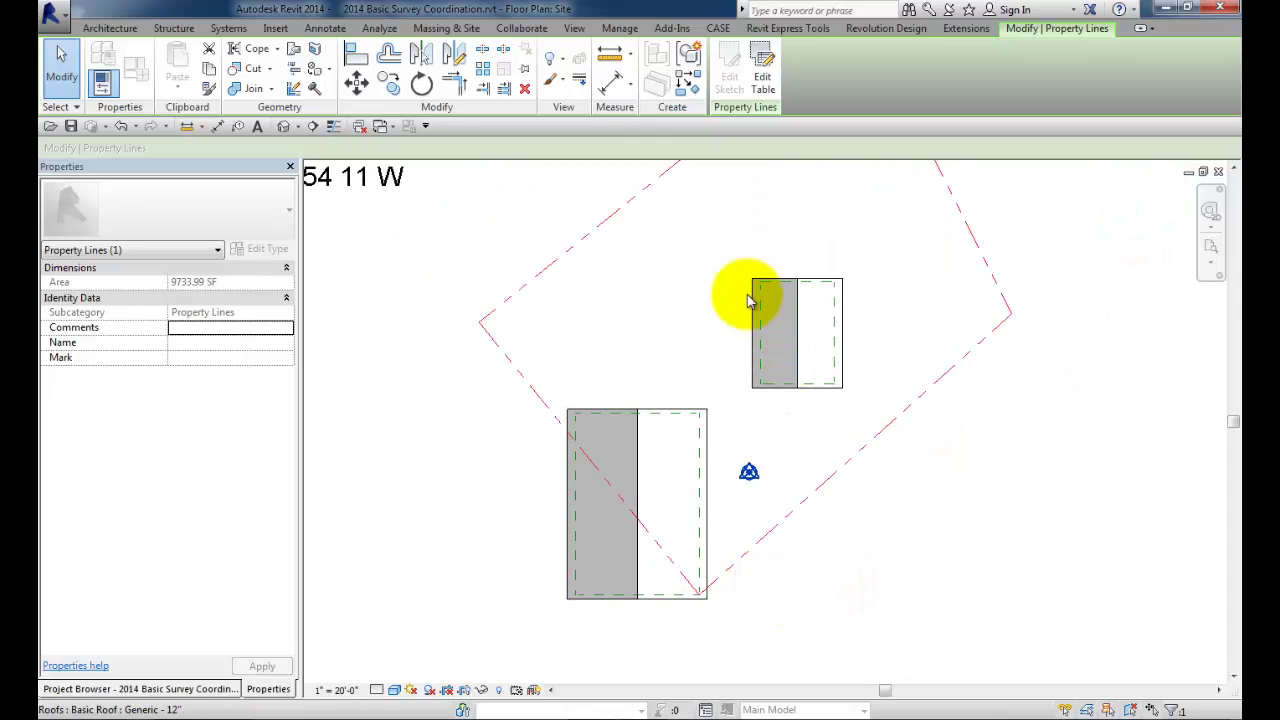
# Step: Rotate True North about the property-line corner, turning the wall direction onto the property line
pyautogui.click(620, 28)
pyautogui.click(776, 93)
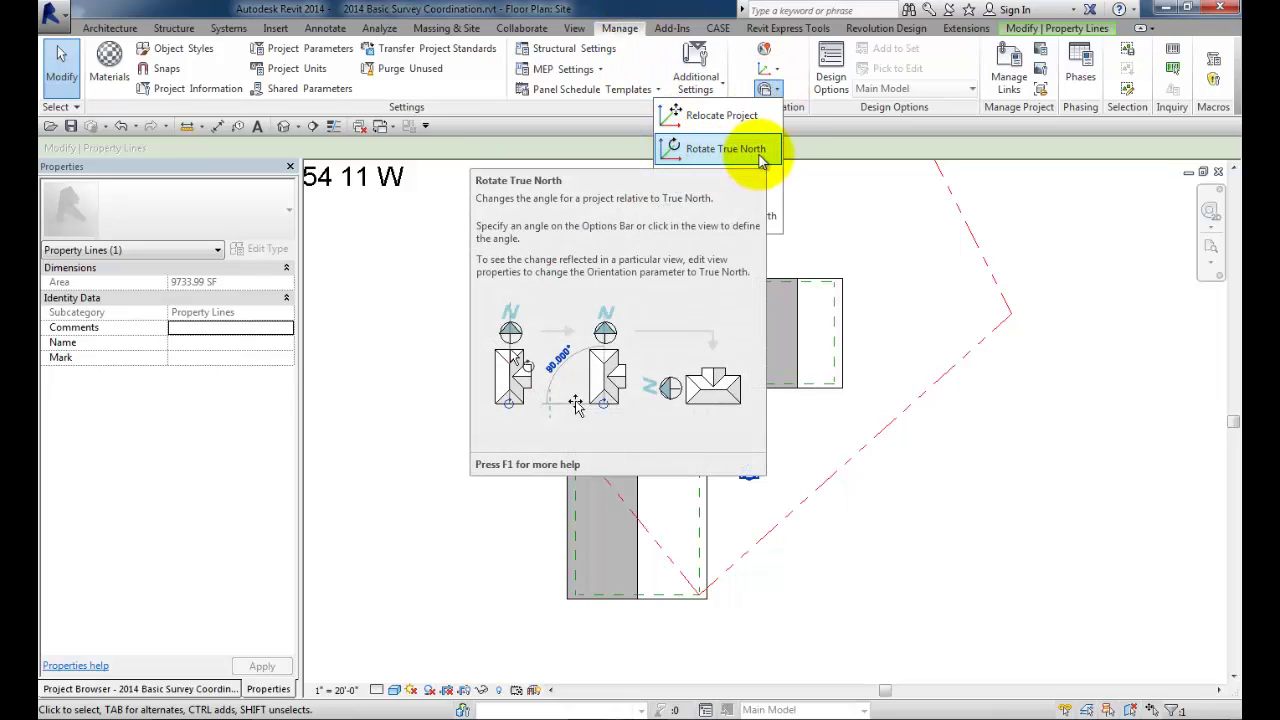
pyautogui.click(710, 150)
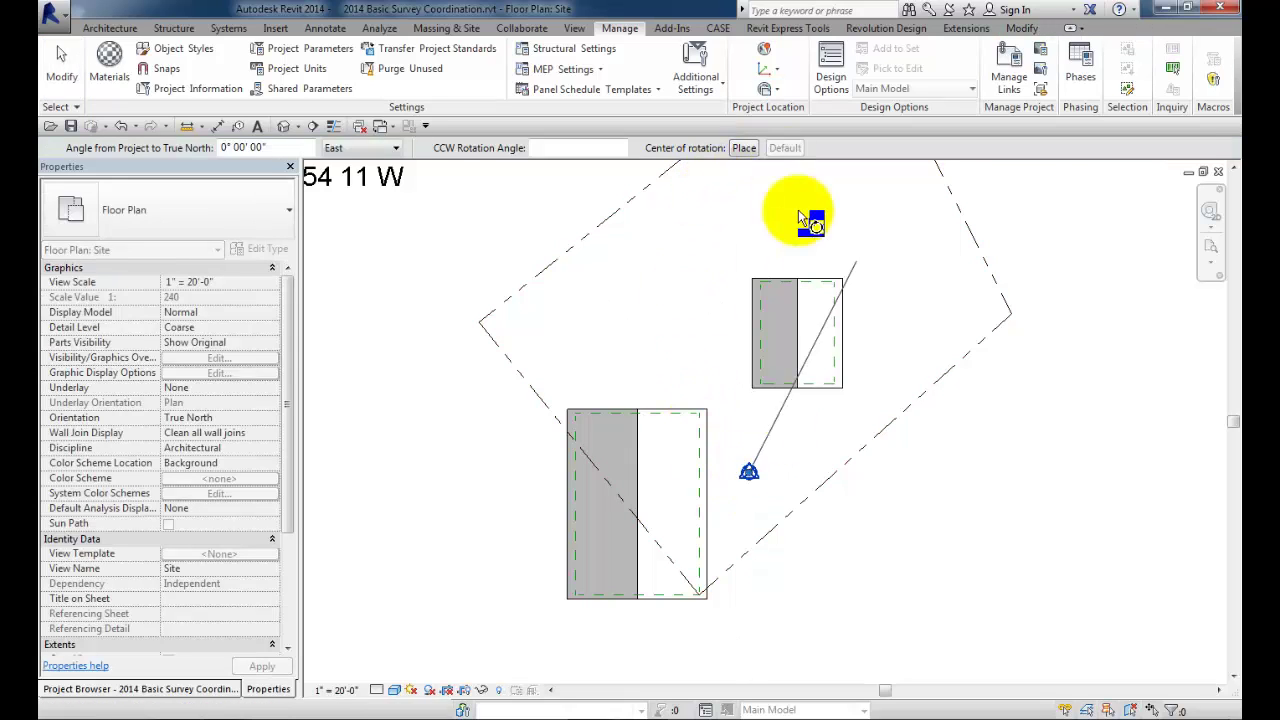
pyautogui.click(745, 149)
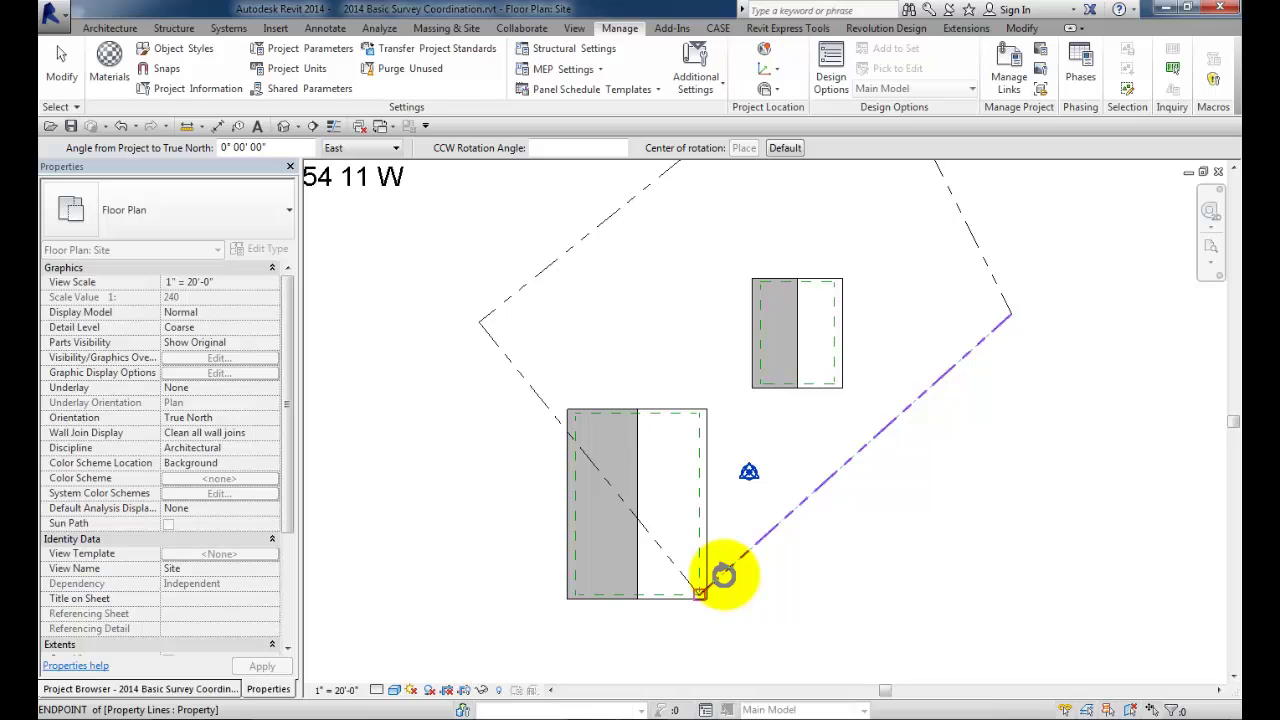
pyautogui.click(723, 573)
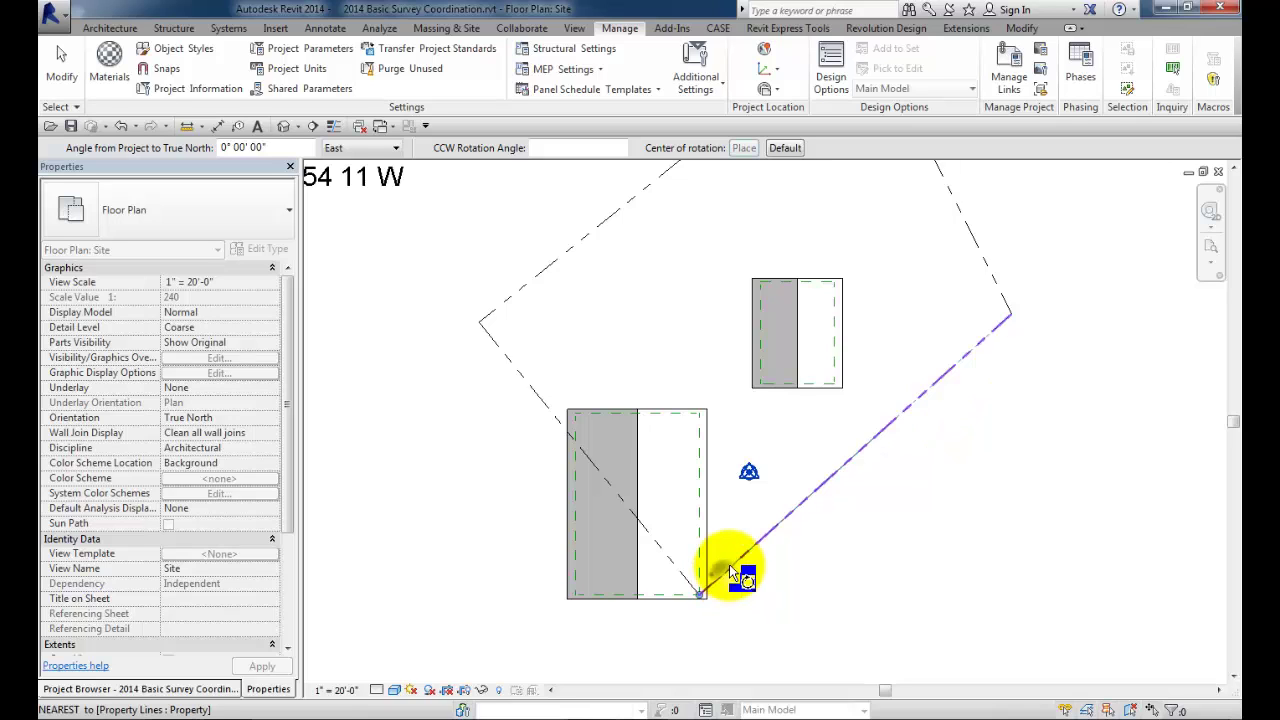
pyautogui.click(701, 422)
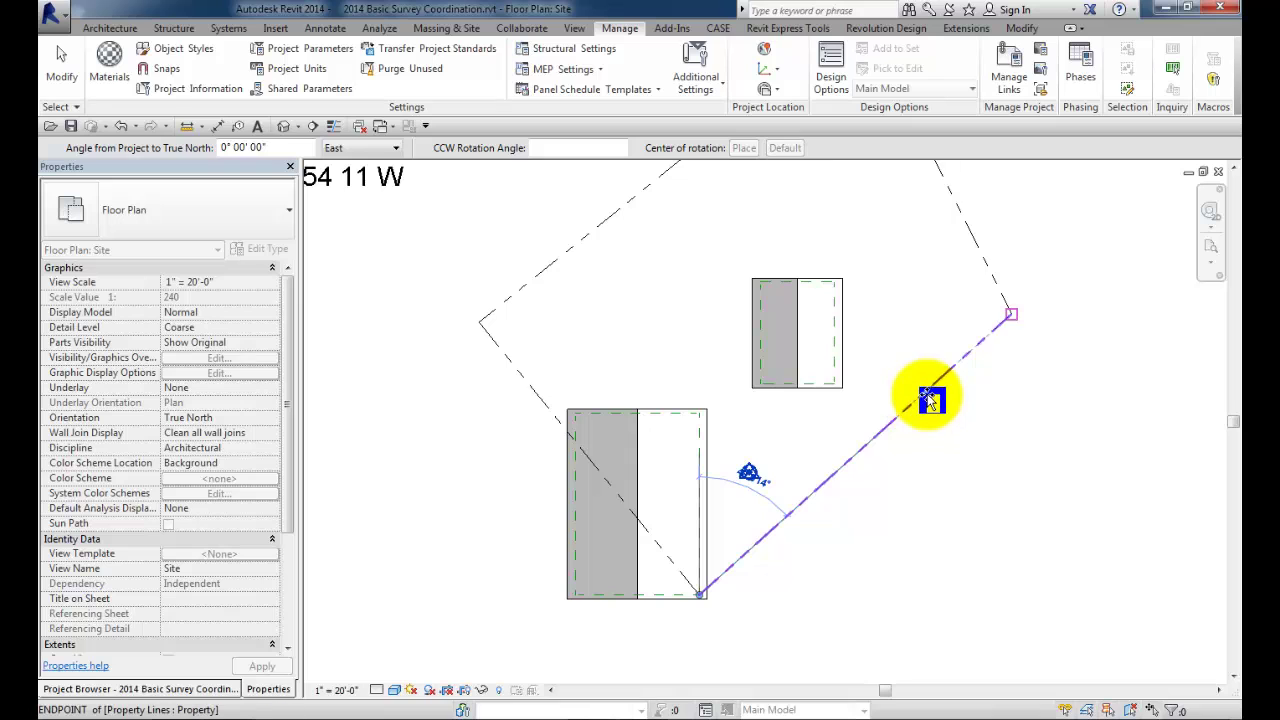
pyautogui.click(995, 340)
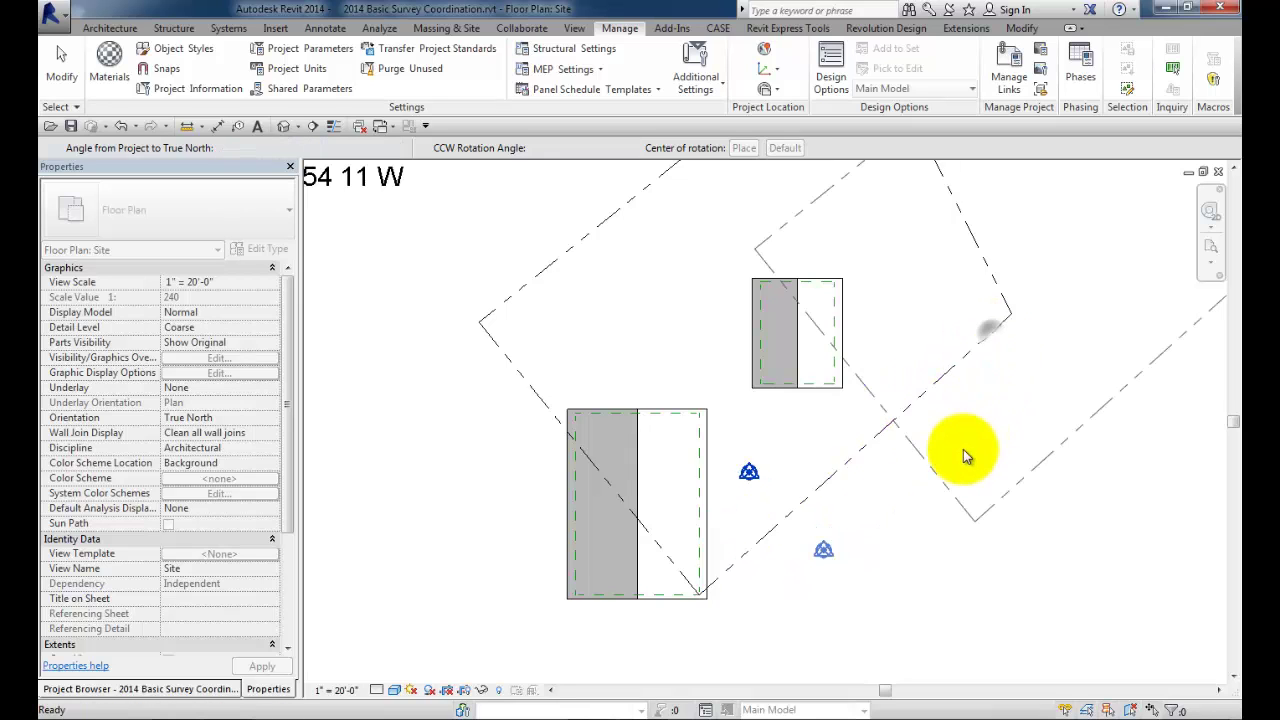
pyautogui.moveTo(886, 471)
pyautogui.mouseDown(button='middle')
pyautogui.moveTo(922, 378)
pyautogui.moveTo(943, 409)
pyautogui.mouseUp(button='middle')
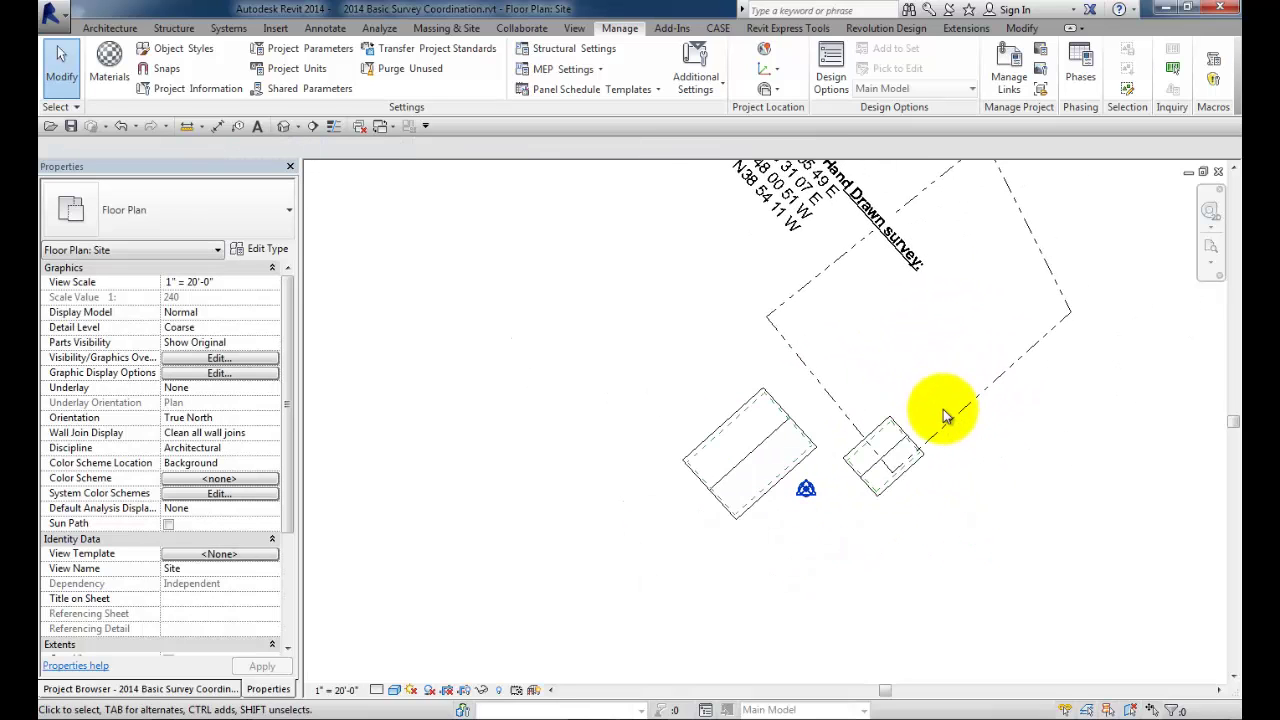
# Step: Drag the property line down-left so it encloses both buildings
pyautogui.click(962, 404)
pyautogui.moveTo(966, 405)
pyautogui.mouseDown()
pyautogui.moveTo(957, 572)
pyautogui.moveTo(857, 553)
pyautogui.mouseUp()
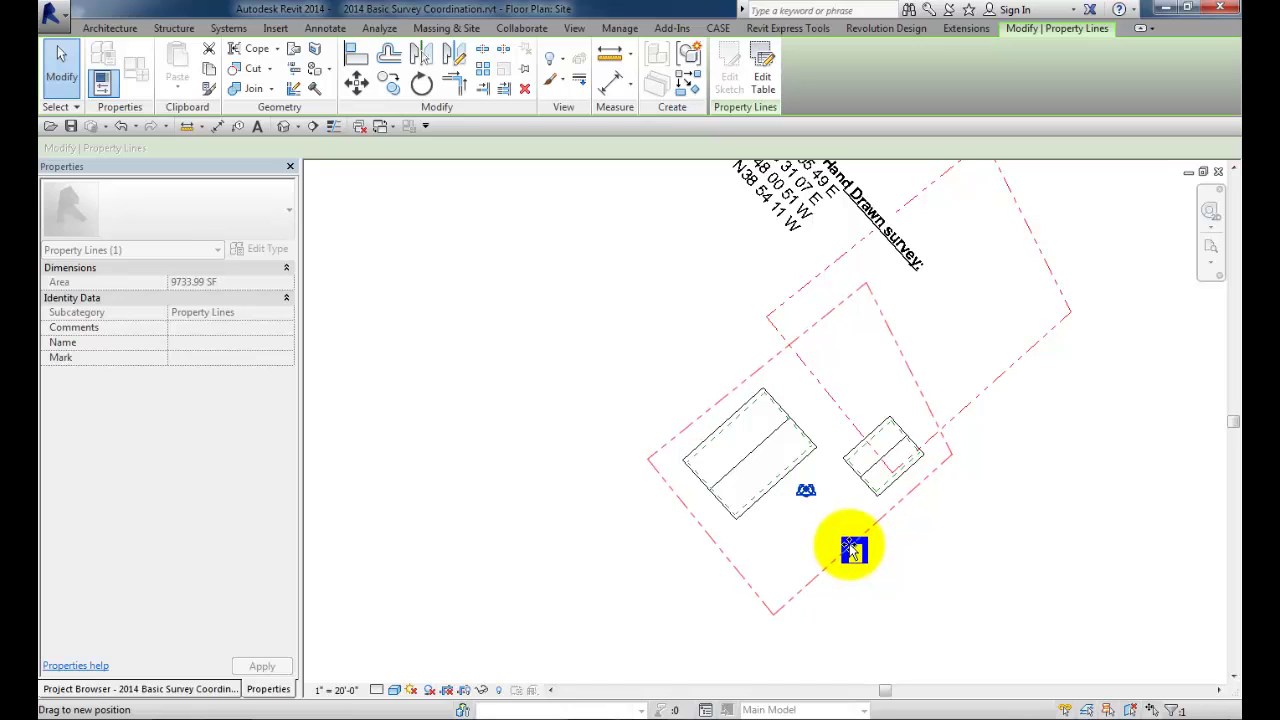
pyautogui.moveTo(857, 553); pyautogui.dragTo(857, 555)
pyautogui.scroll(2, 932, 602)
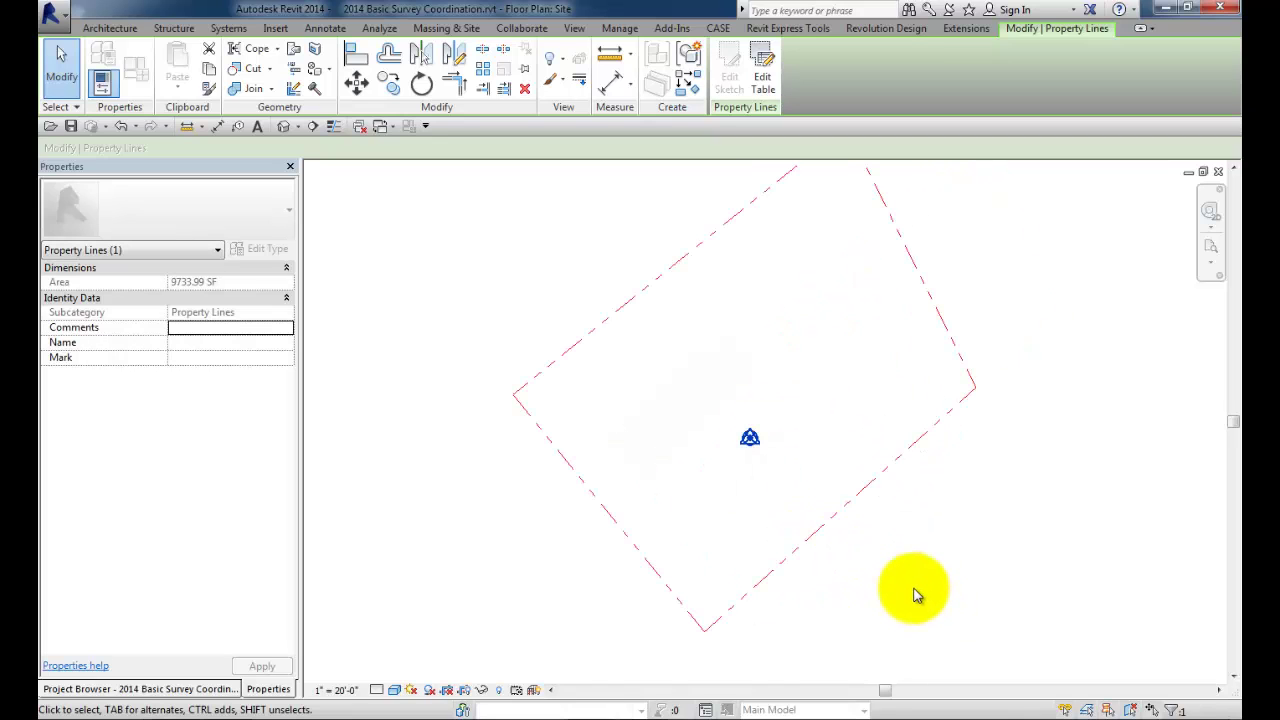
pyautogui.scroll(1, 932, 602)
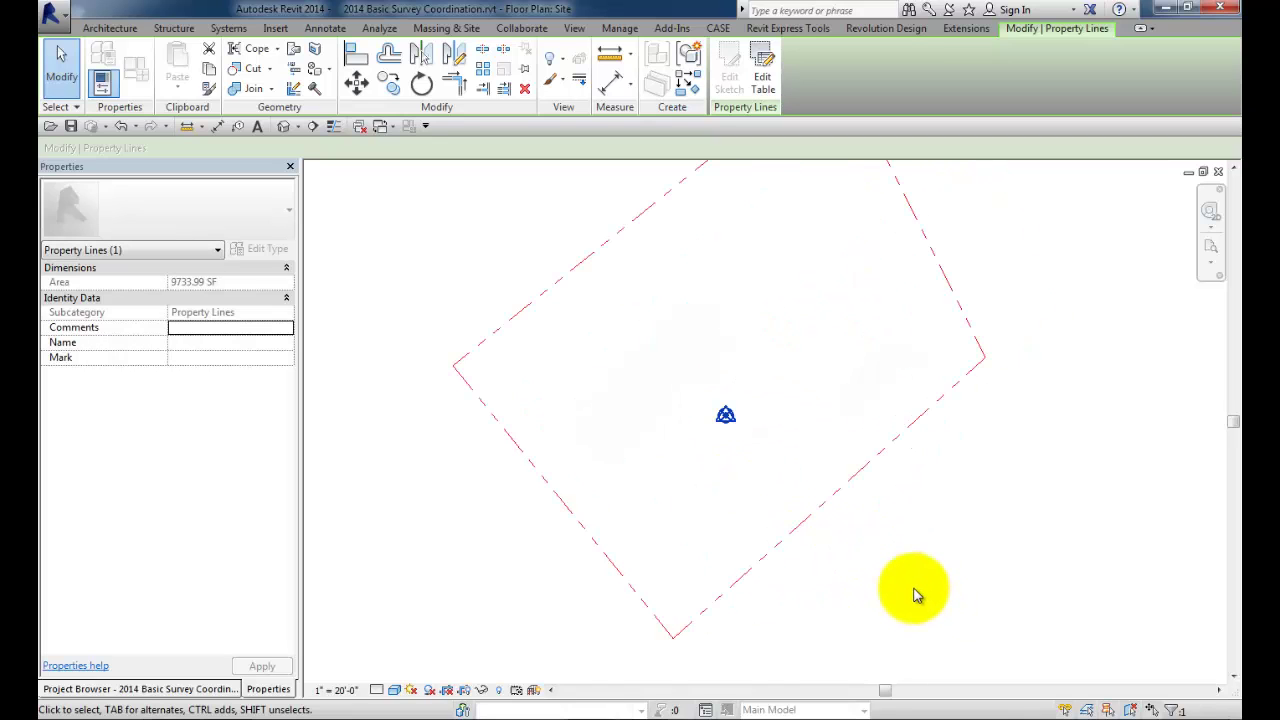
# Step: Add an aligned dimension from the larger building's wall to the property line
pyautogui.click(217, 126)
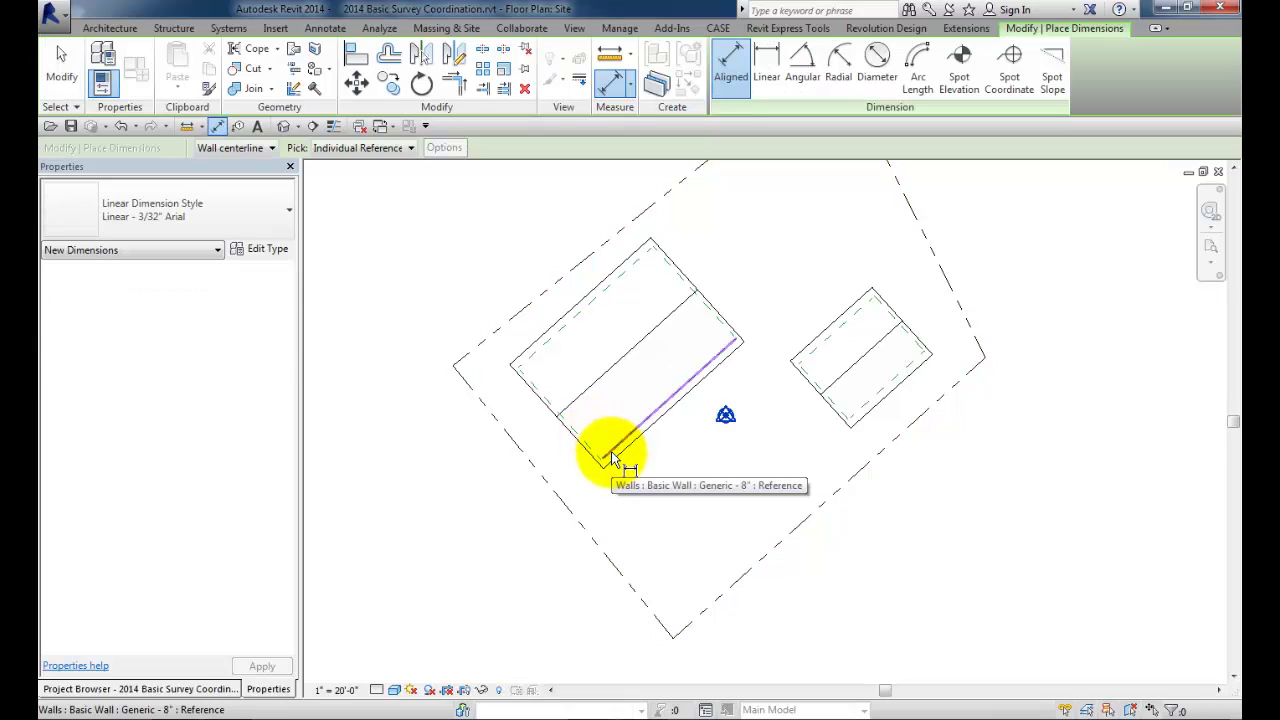
pyautogui.click(613, 454)
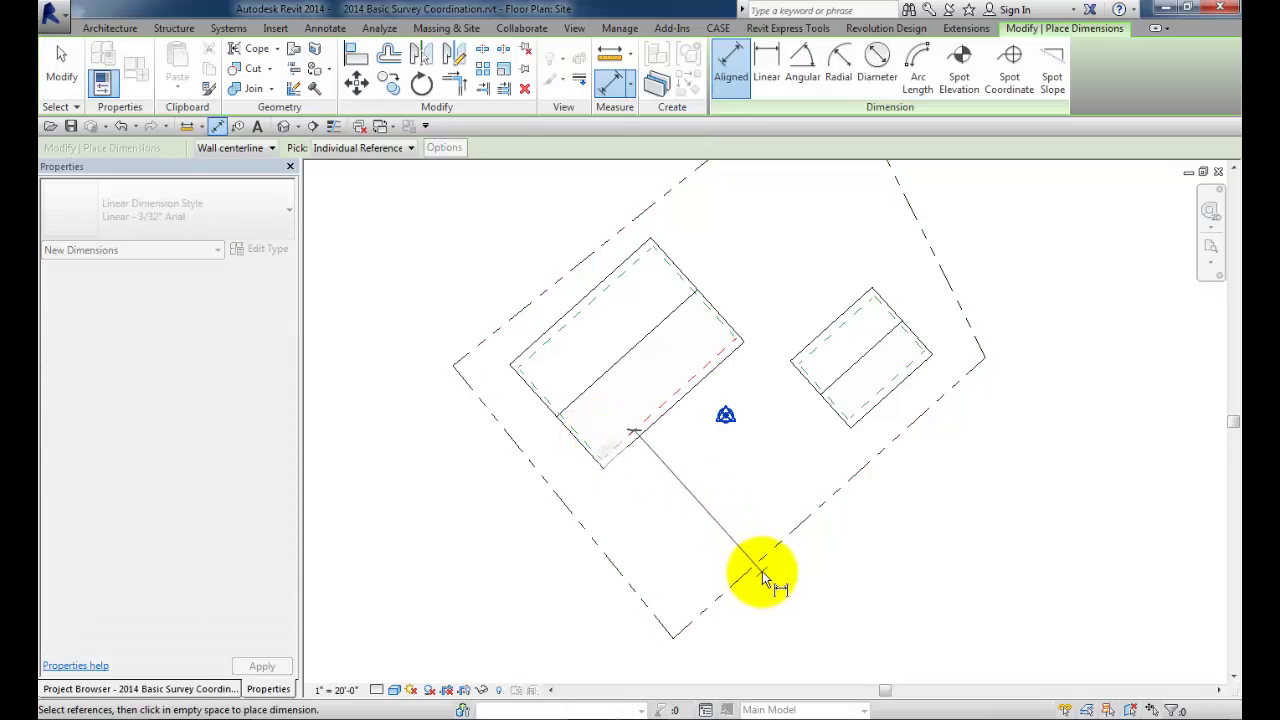
pyautogui.click(762, 571)
pyautogui.click(712, 522)
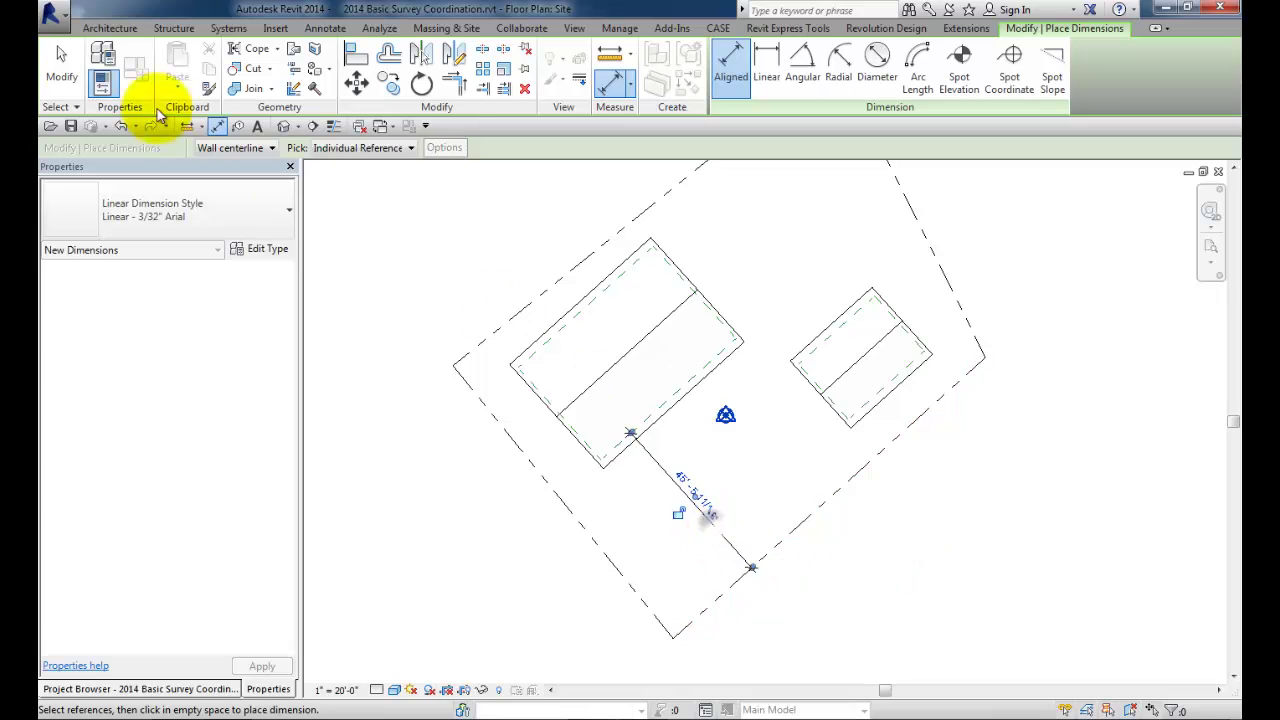
pyautogui.click(61, 62)
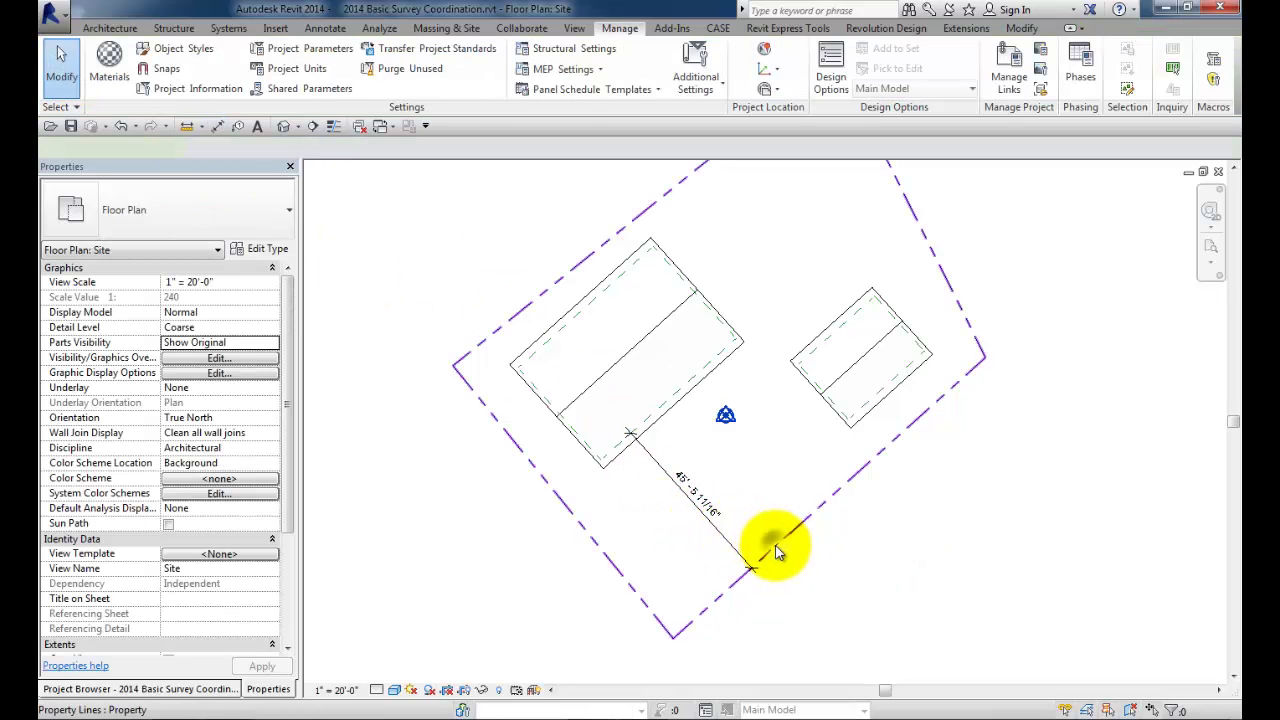
# Step: Set the wall-to-property-line dimension to 45' by editing the property line's dimension value
pyautogui.click(778, 553)
pyautogui.click(698, 488)
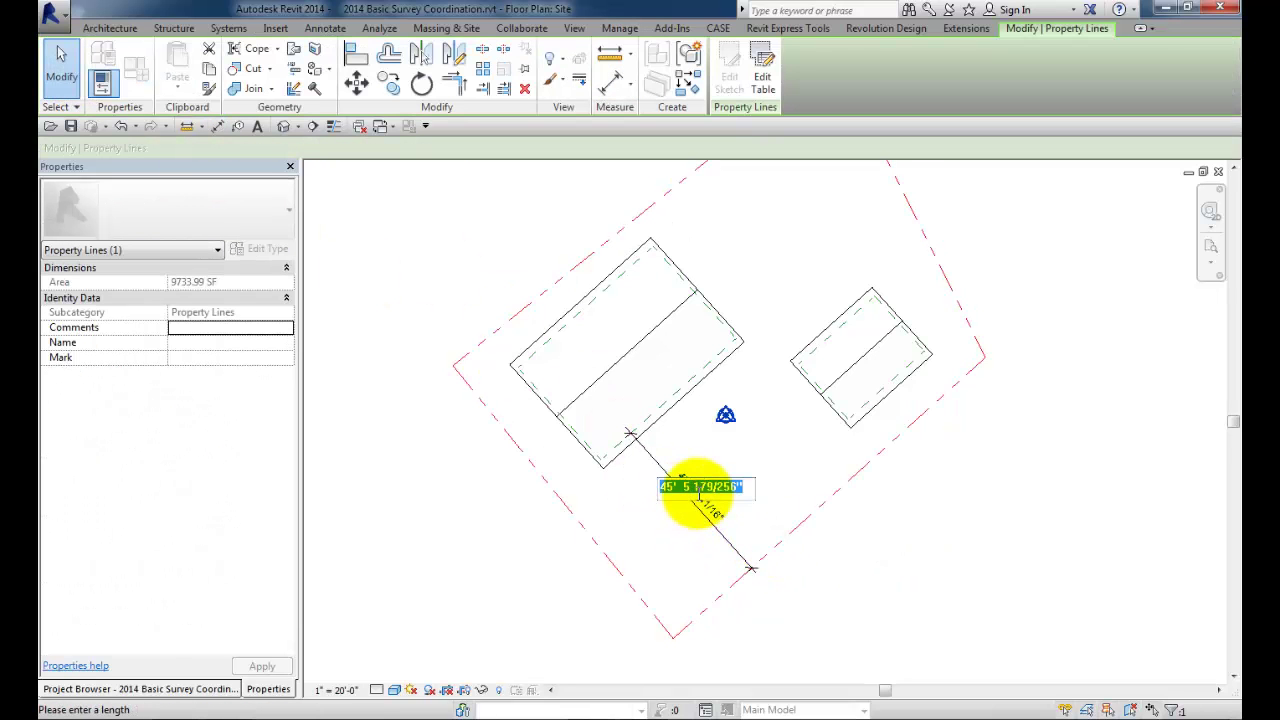
pyautogui.write('45')
pyautogui.press('Return')
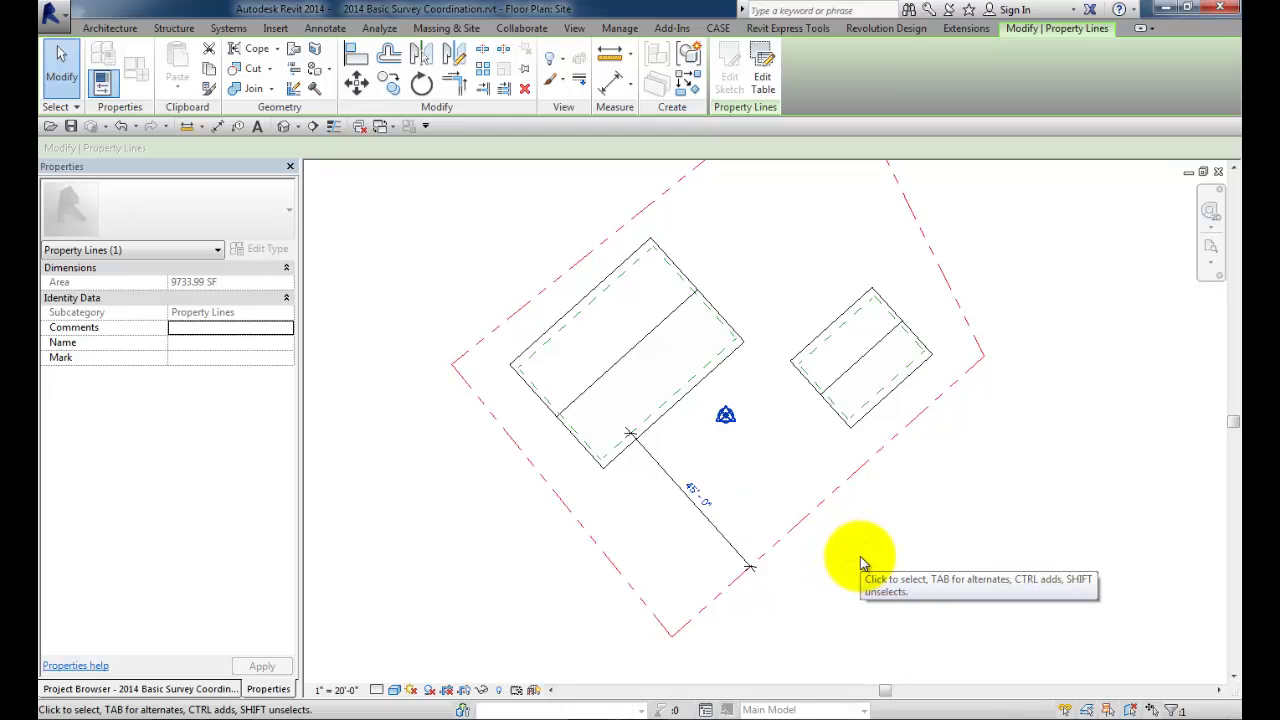
pyautogui.moveTo(860, 556); pyautogui.dragTo(863, 570, button='middle')
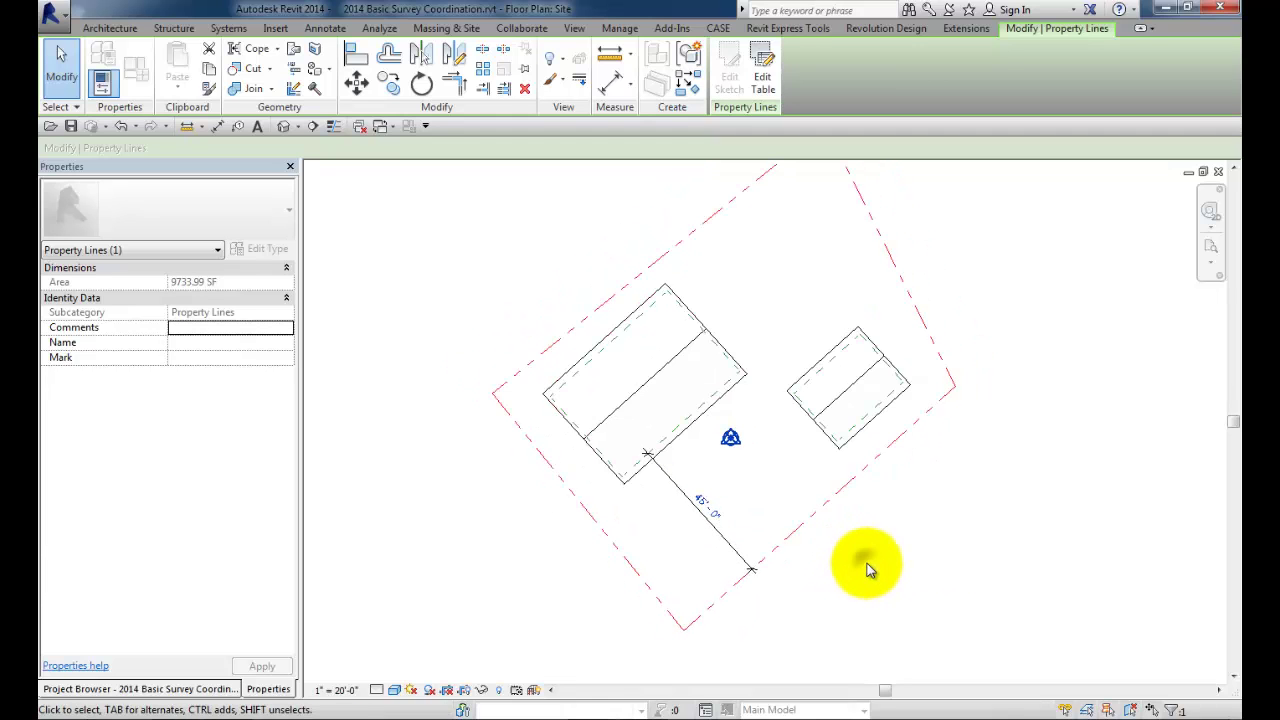
pyautogui.click(851, 558)
pyautogui.click(217, 128)
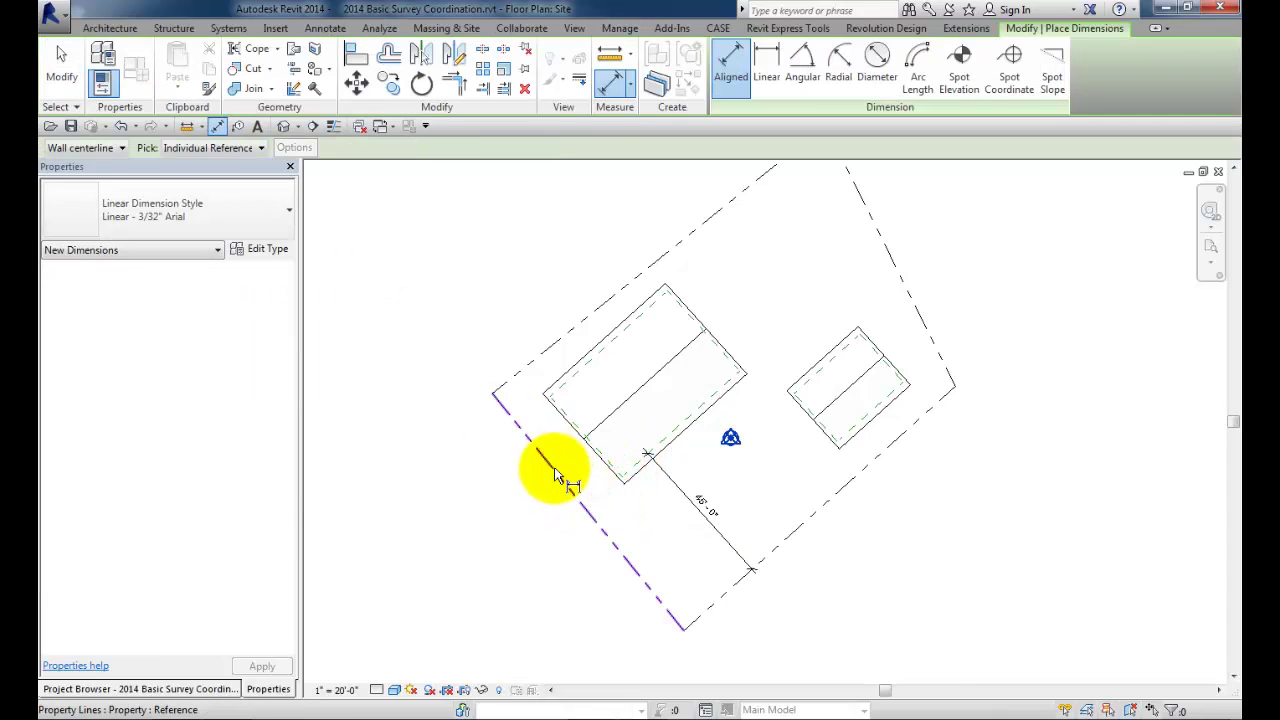
# Step: Dimension the lower-left property line edge to the larger building's corner, reading 14' - 1 1/16"
pyautogui.click(554, 467)
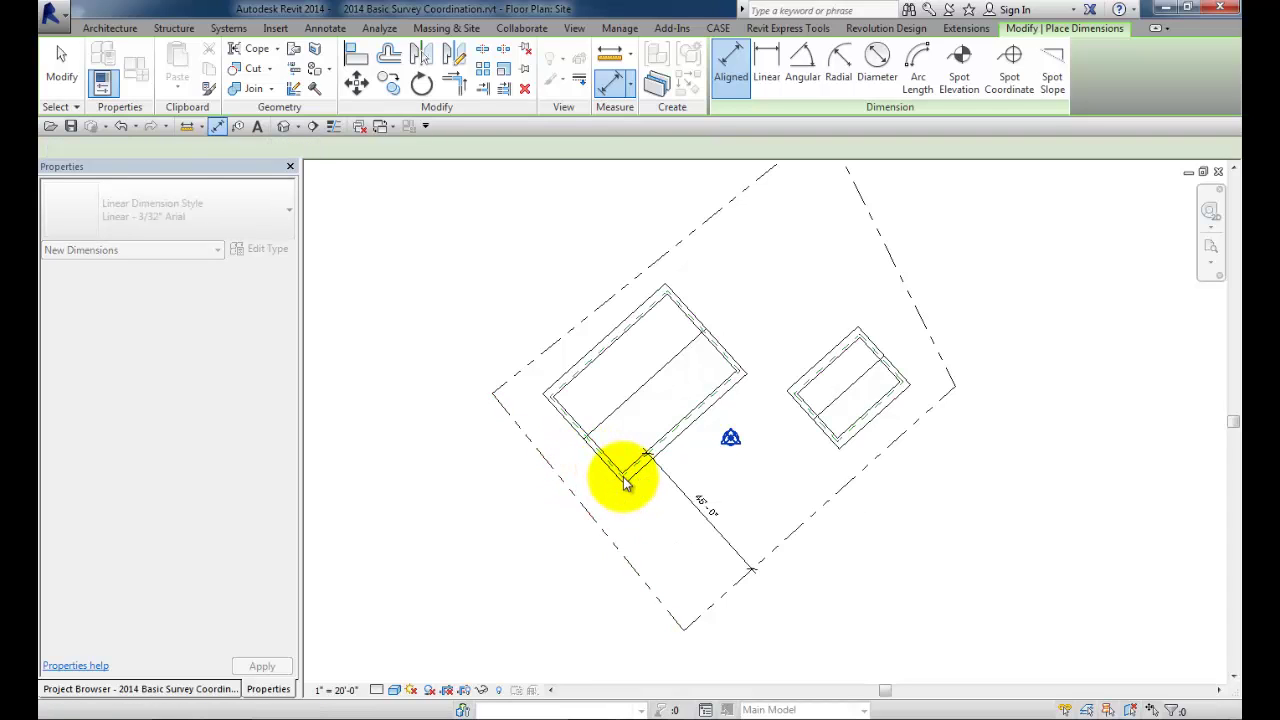
pyautogui.click(595, 478)
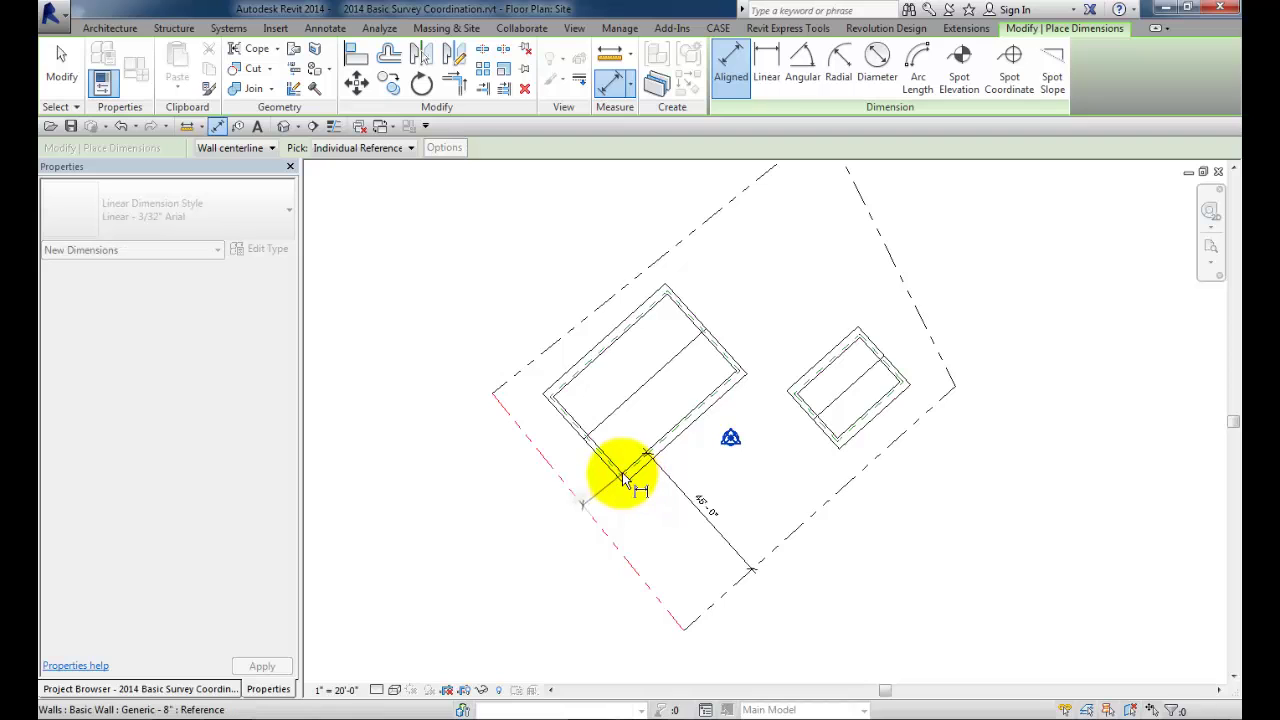
pyautogui.scroll(2, 632, 485)
pyautogui.scroll(2, 630, 488)
pyautogui.scroll(2, 628, 493)
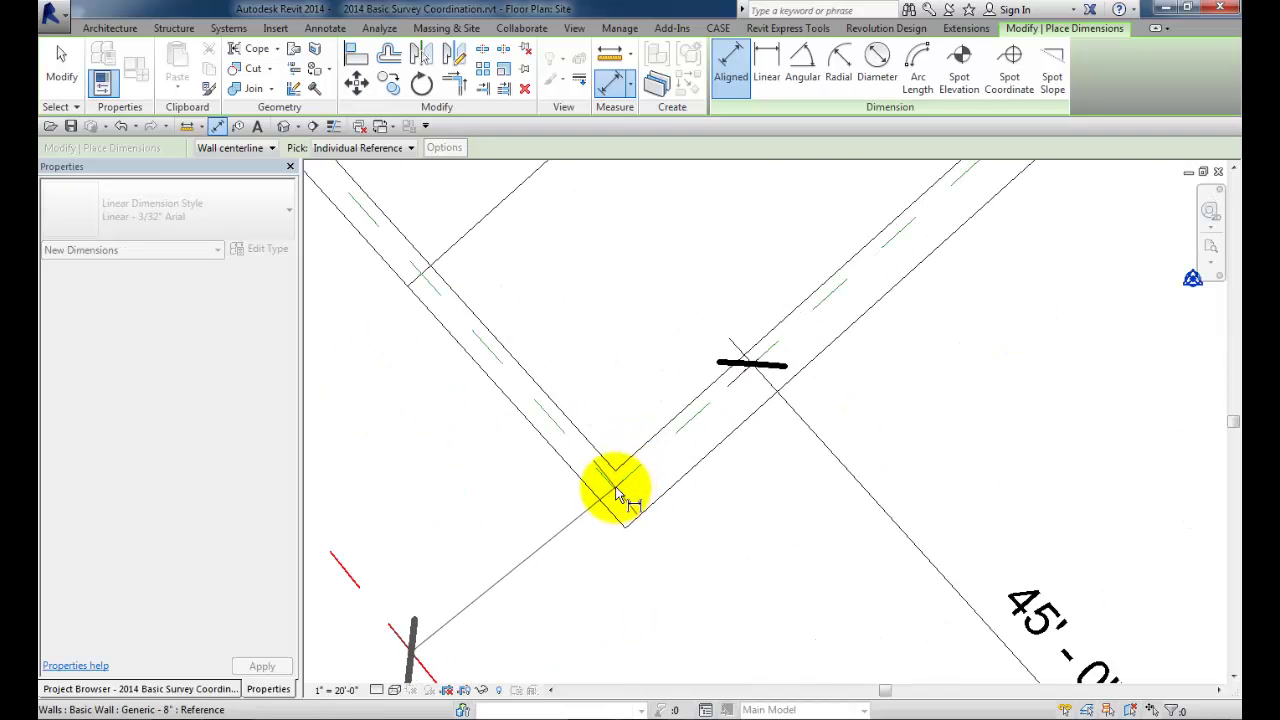
pyautogui.scroll(-1, 616, 492)
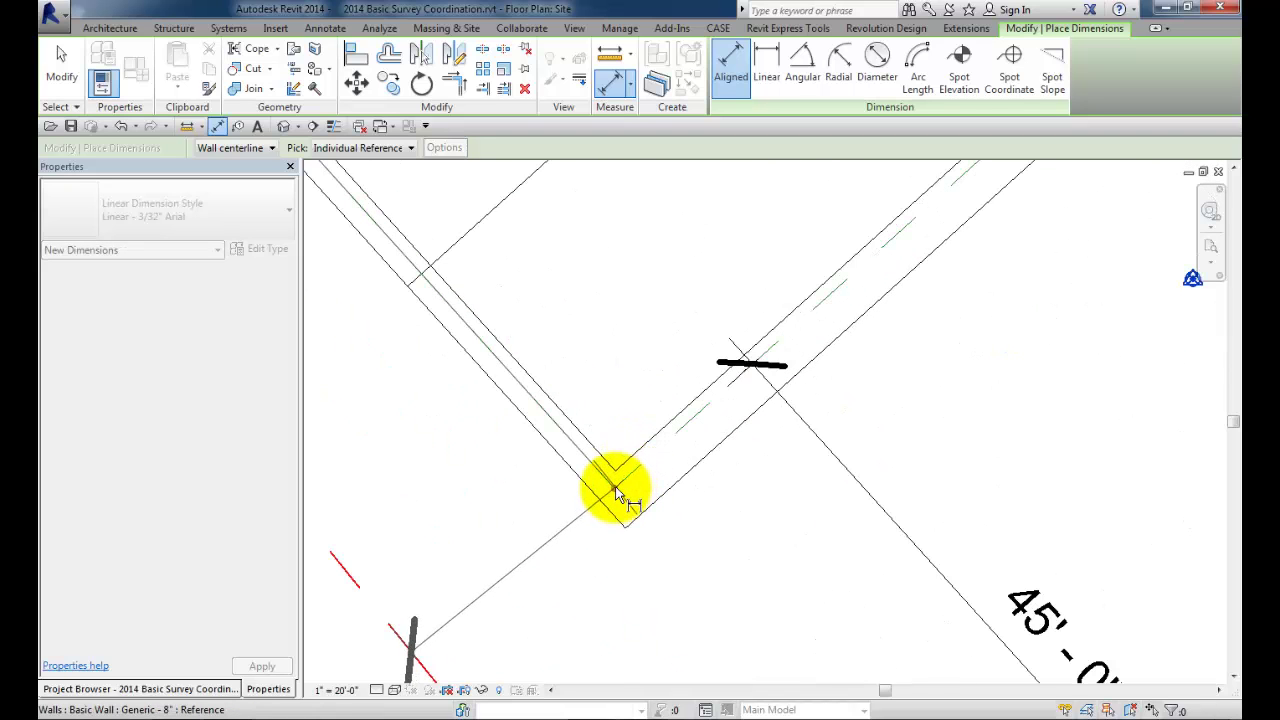
pyautogui.click(614, 491)
pyautogui.scroll(-2, 651, 515)
pyautogui.scroll(-1, 676, 537)
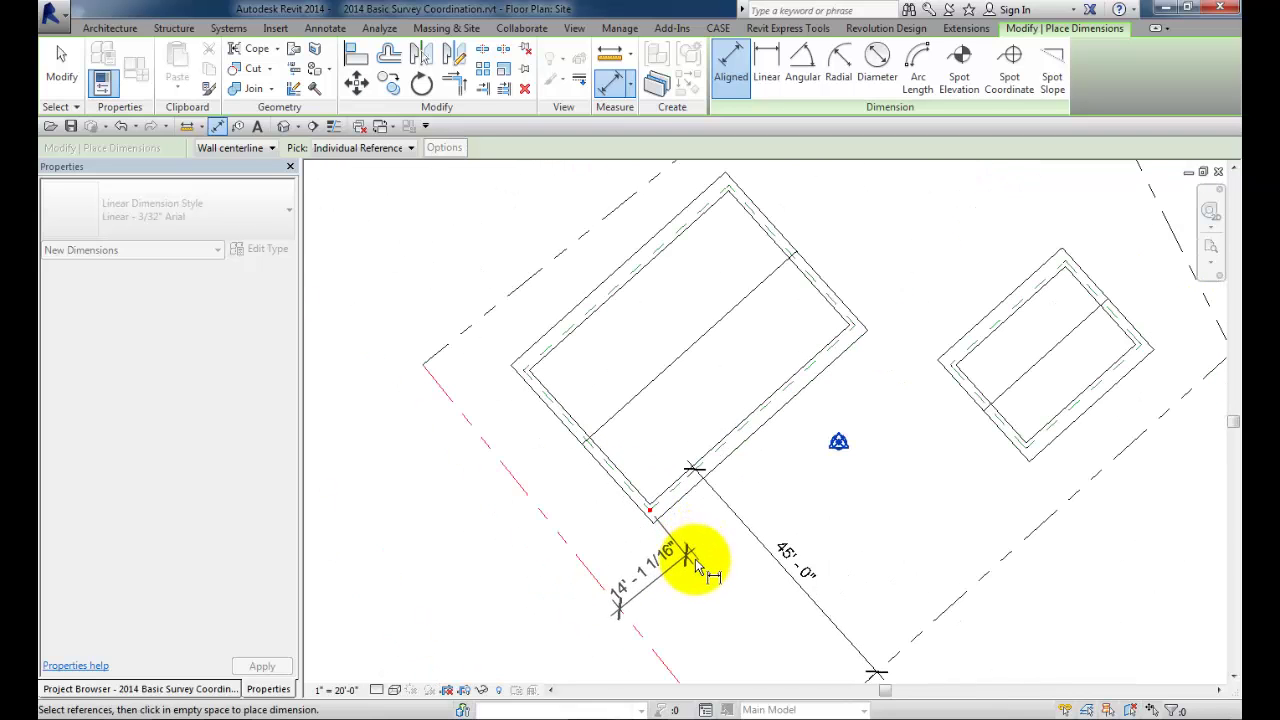
pyautogui.click(700, 540)
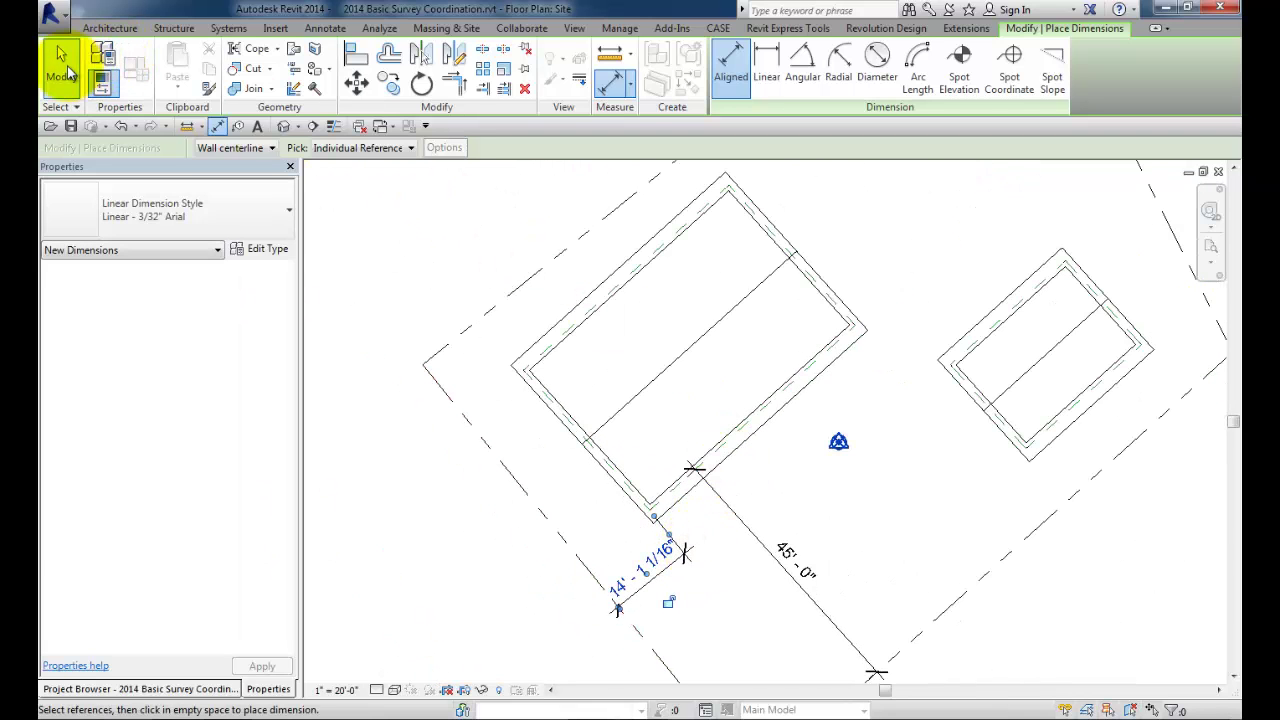
pyautogui.click(60, 60)
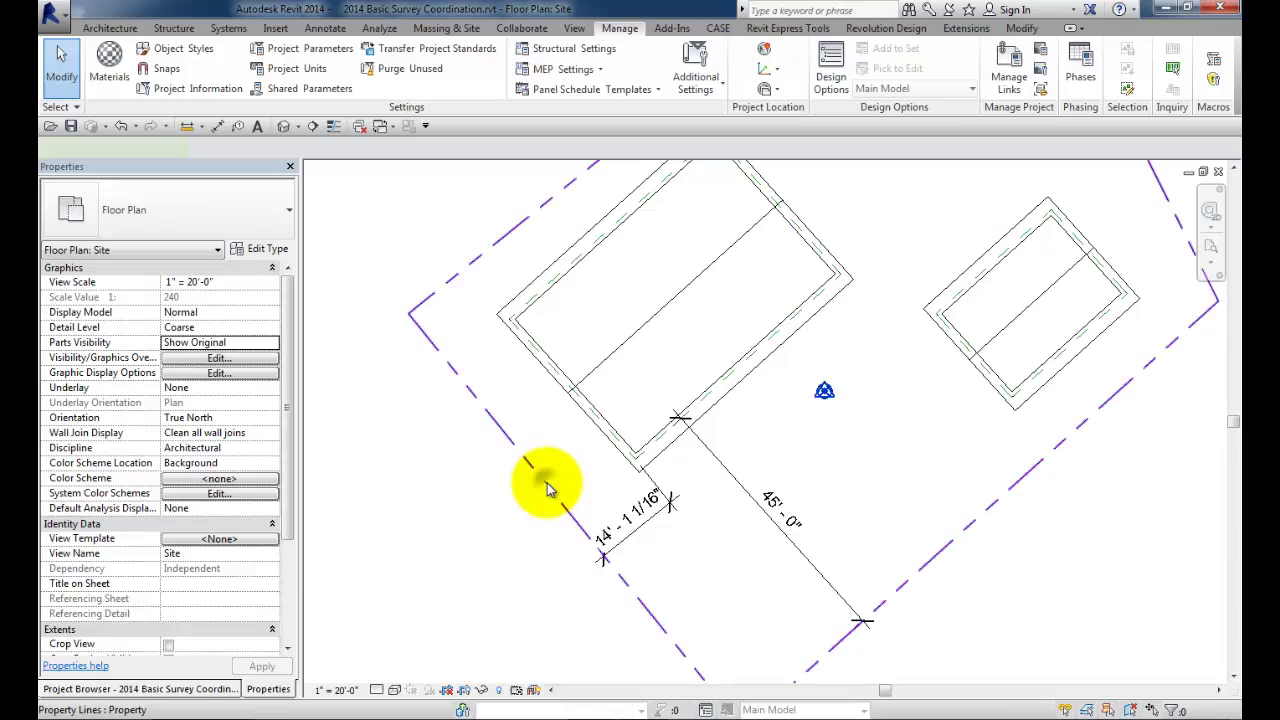
# Step: Edit the property line's temporary dimensions to 14' and 45'
pyautogui.click(529, 471)
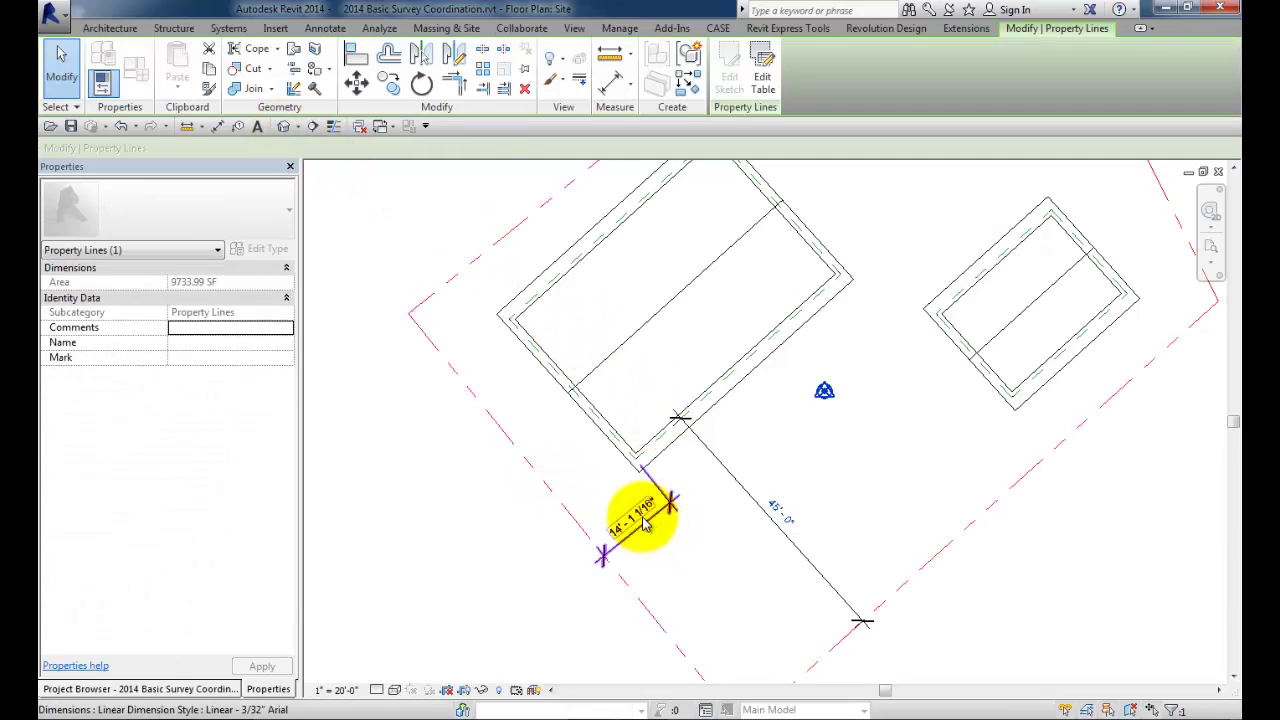
pyautogui.write('14')
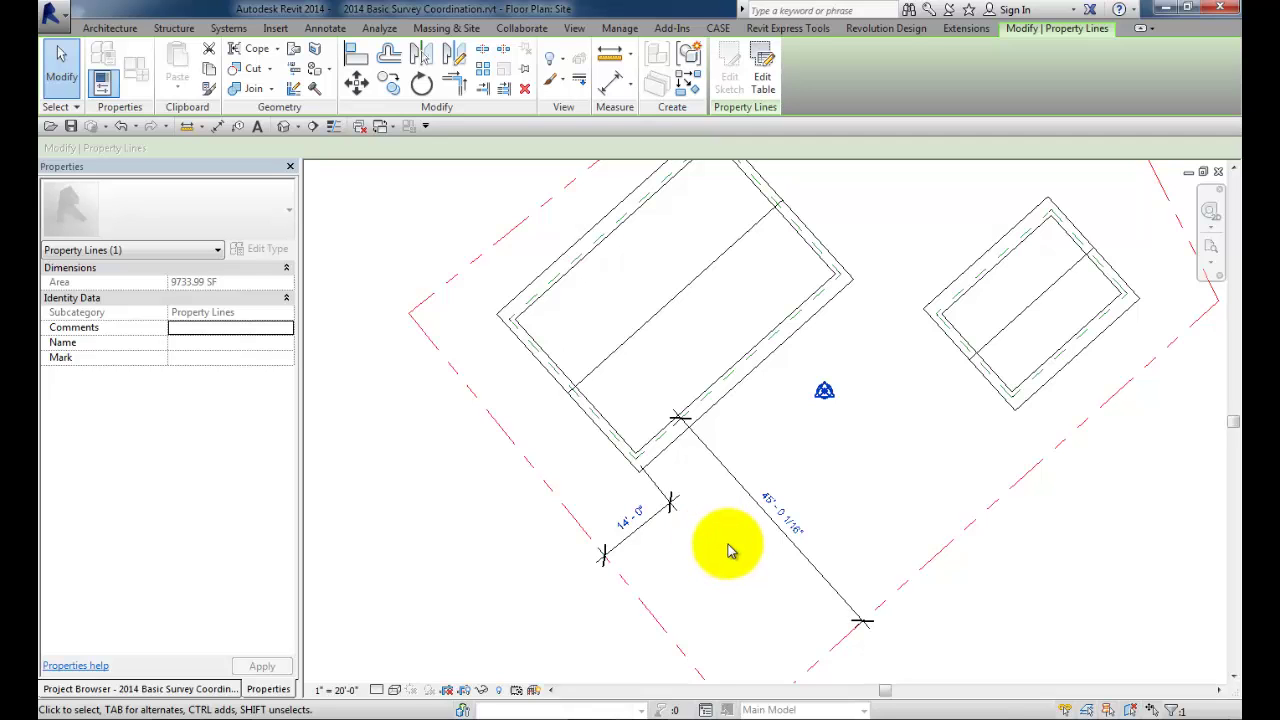
pyautogui.click(728, 544)
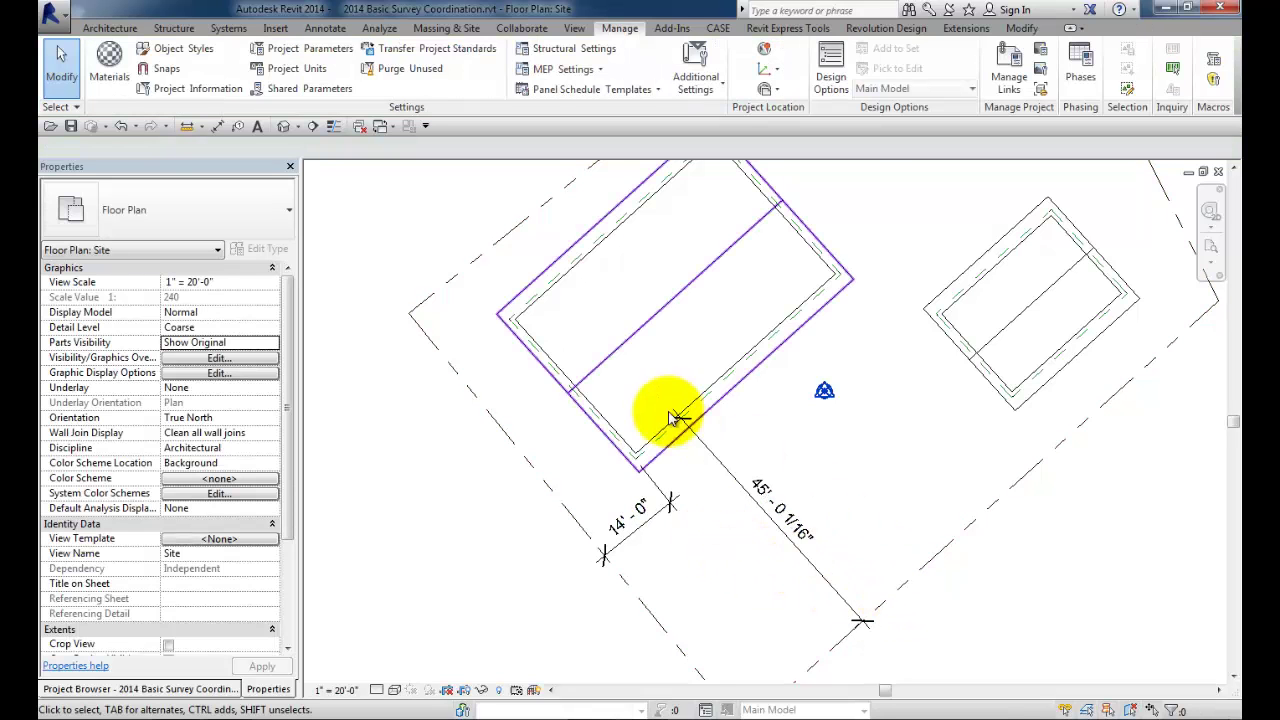
pyautogui.click(894, 589)
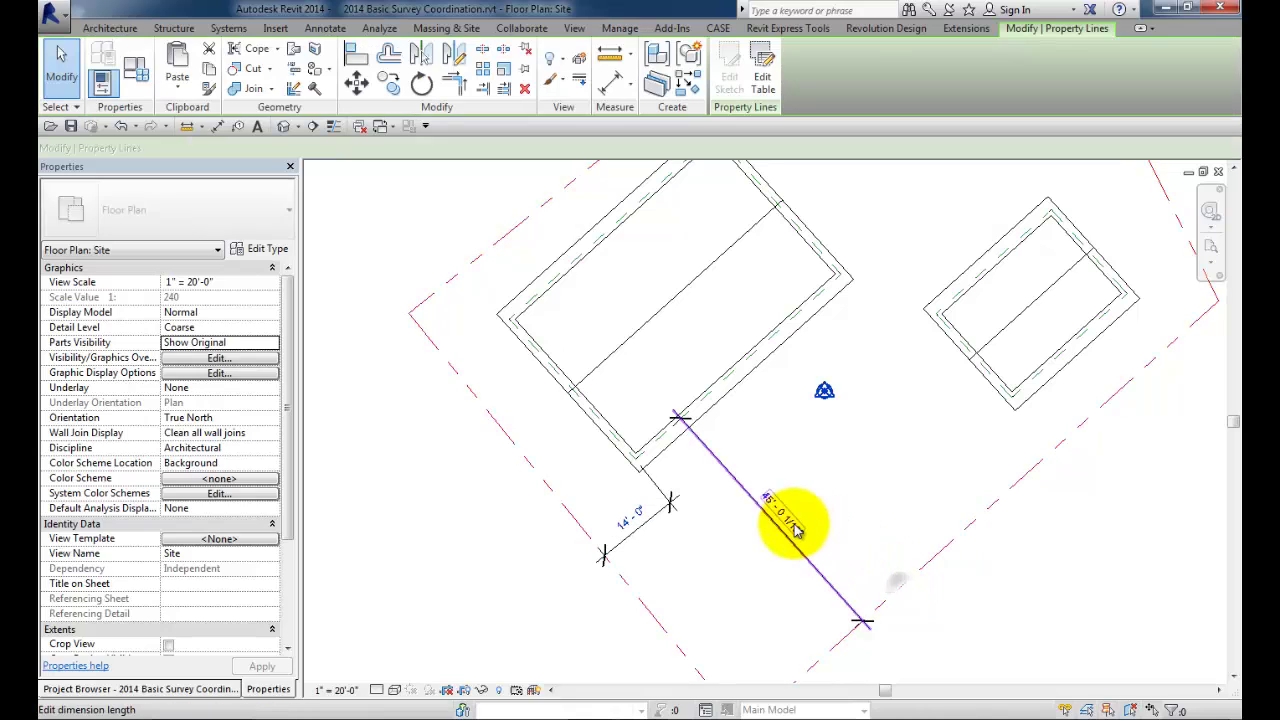
pyautogui.click(792, 522)
pyautogui.write('45')
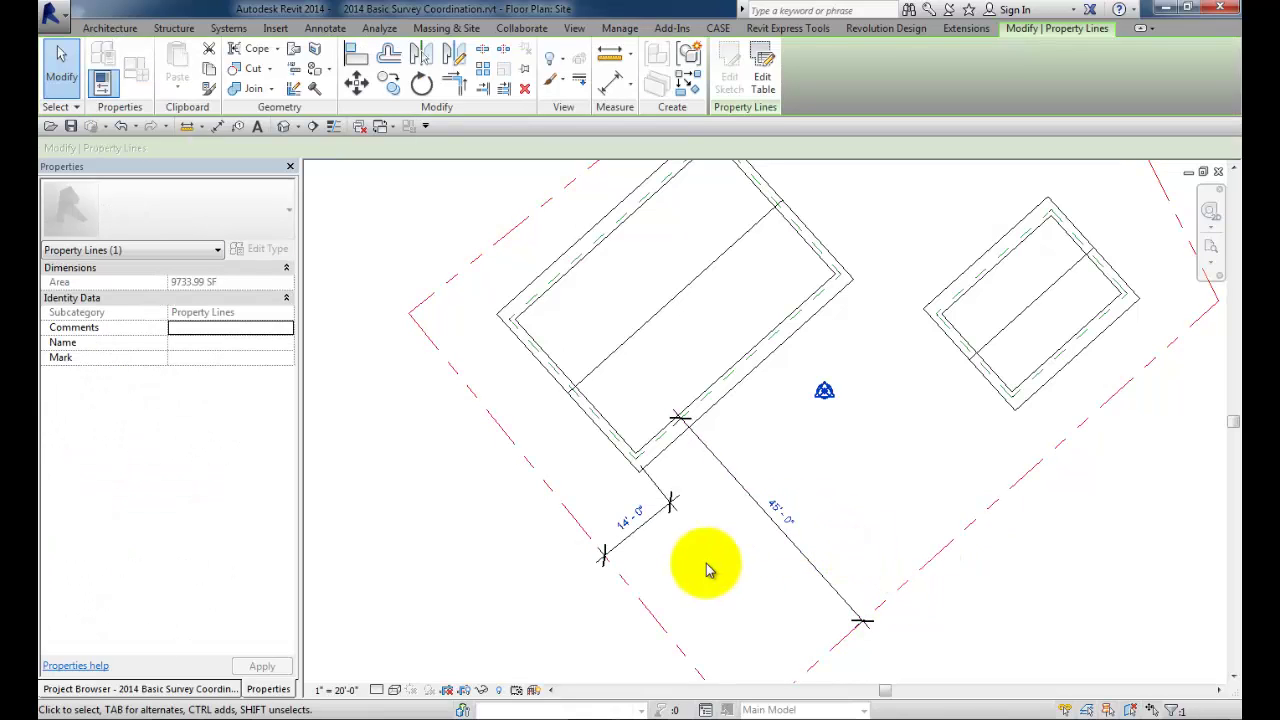
pyautogui.click(700, 565)
# Step: Inspect the 14' - 0" dimension and the property line selection
pyautogui.click(672, 508)
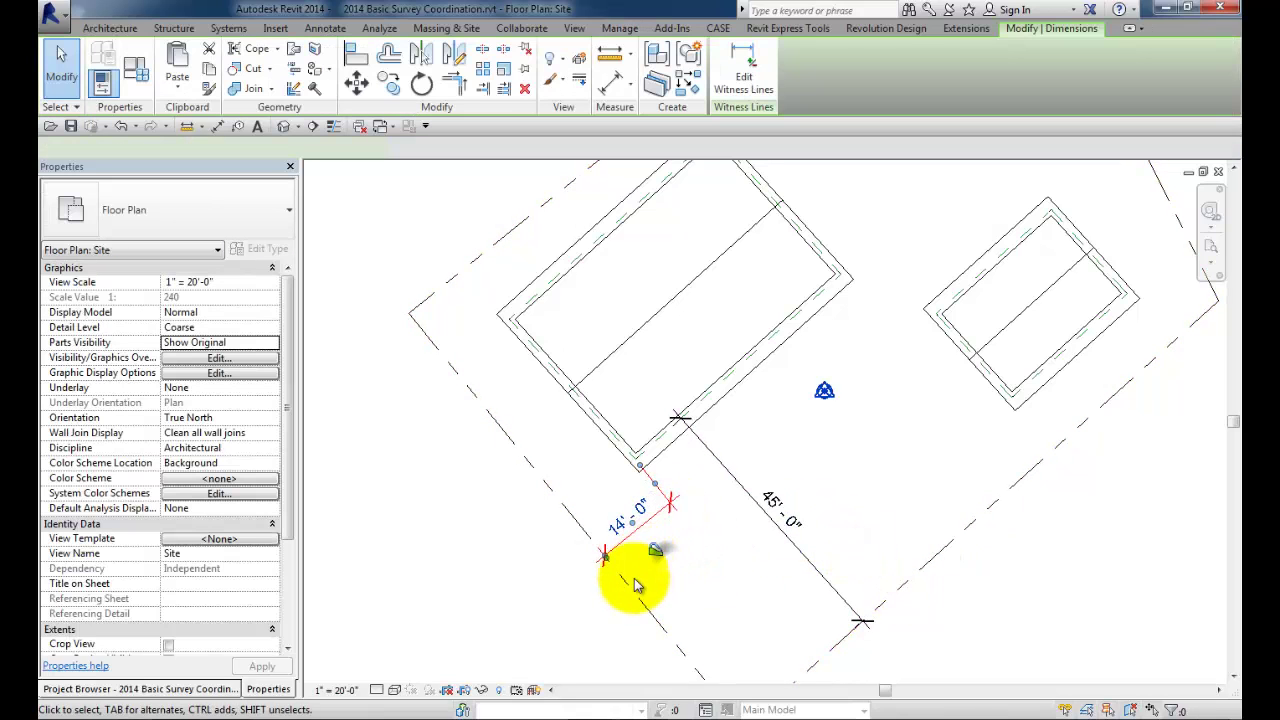
pyautogui.click(637, 585)
pyautogui.click(640, 515)
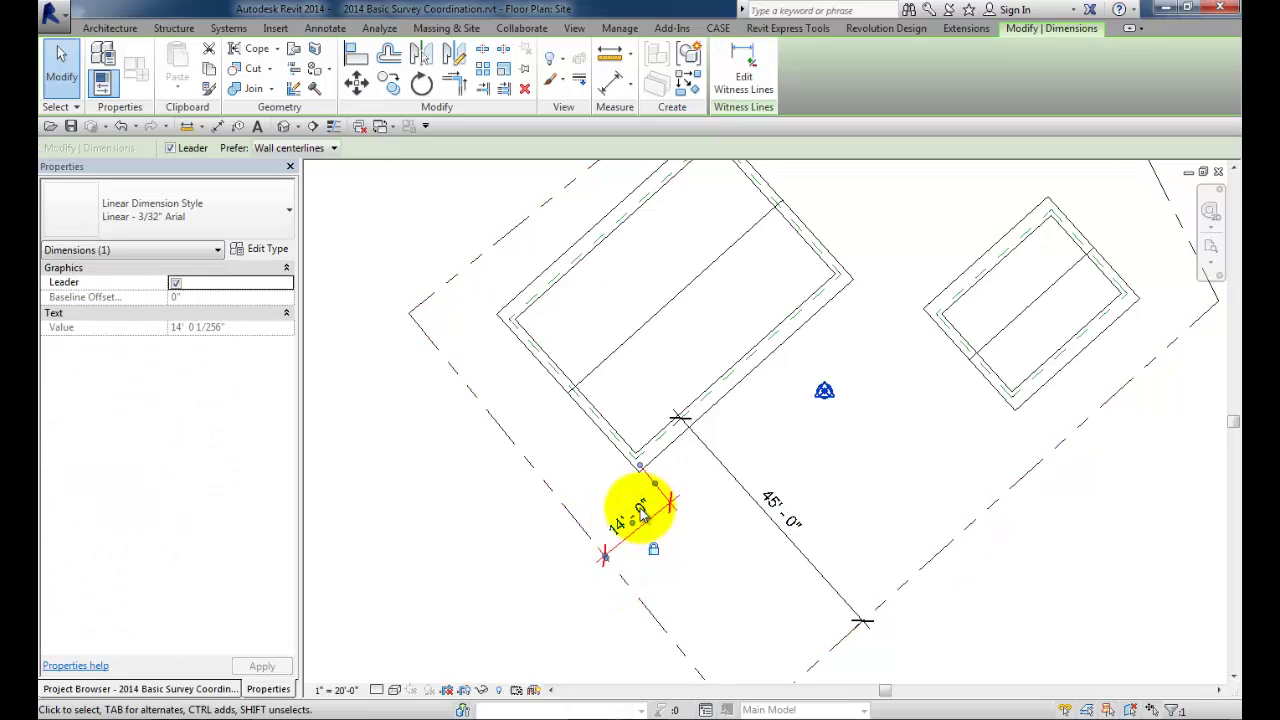
pyautogui.press('Escape')
pyautogui.click(645, 598)
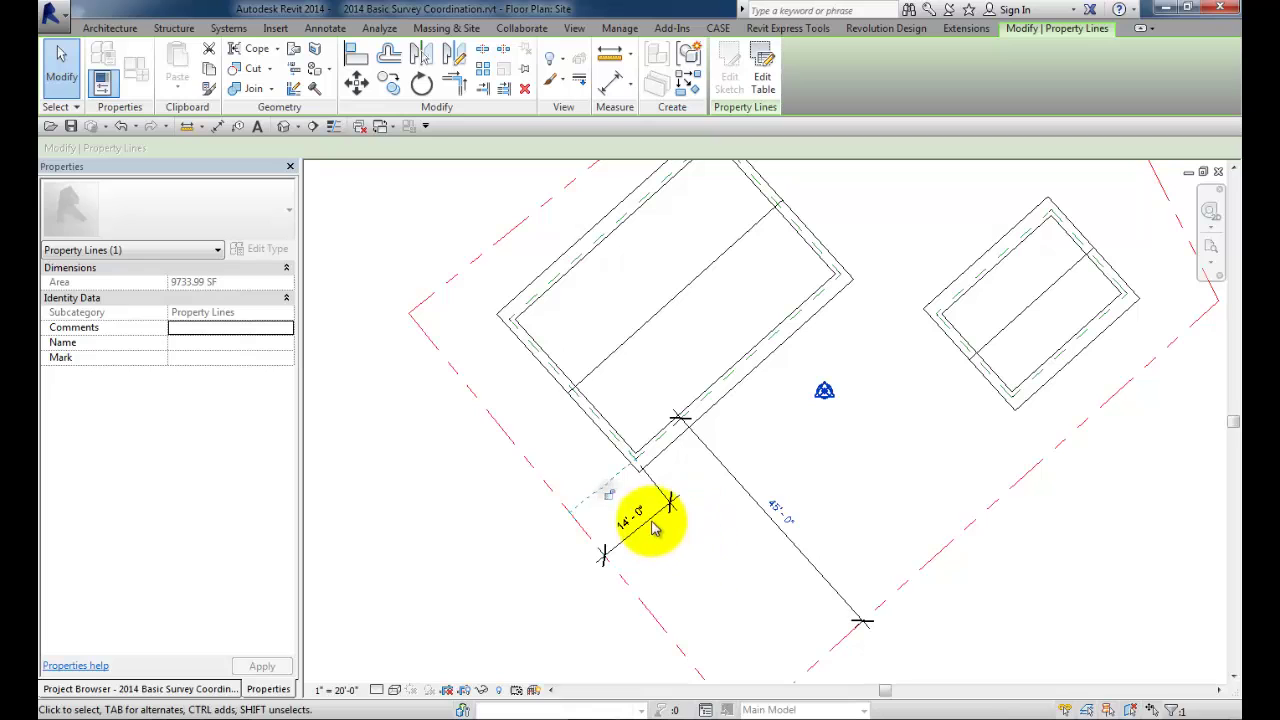
pyautogui.click(643, 580)
# Step: Re-enter the short dimension as 14' 0 and confirm 45' 0" so both setbacks are exact
pyautogui.click(634, 529)
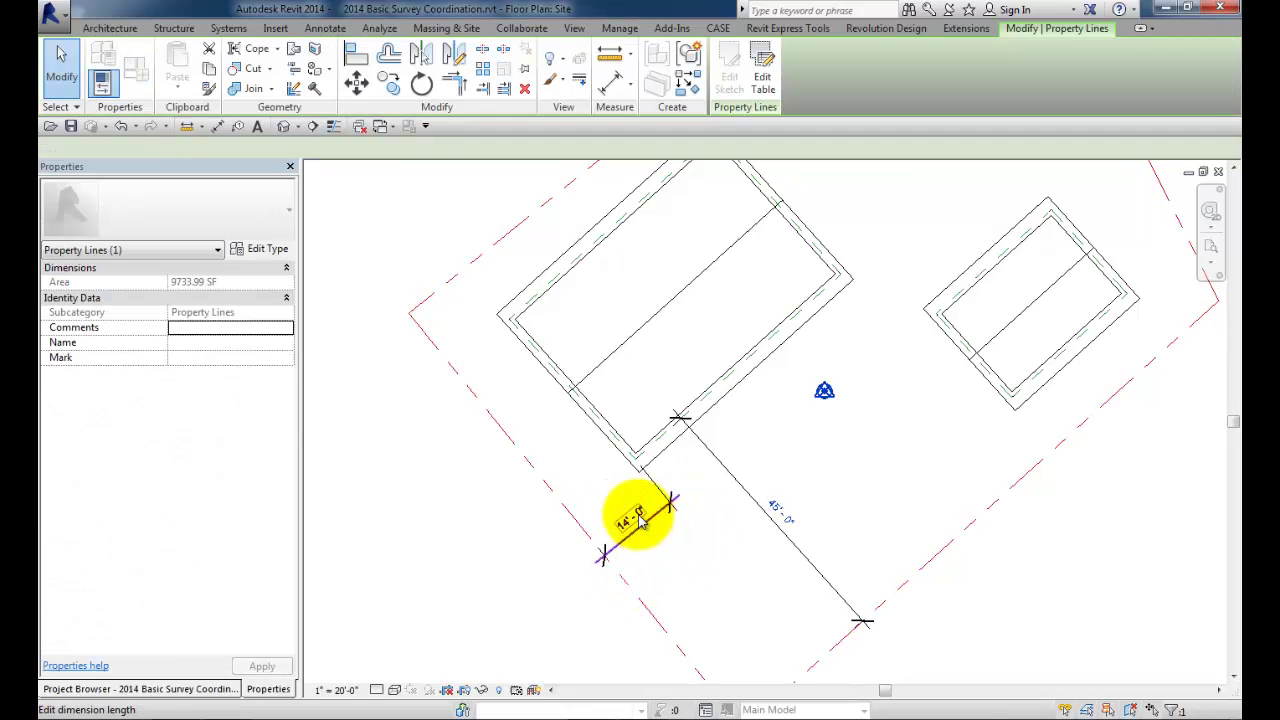
pyautogui.click(648, 535)
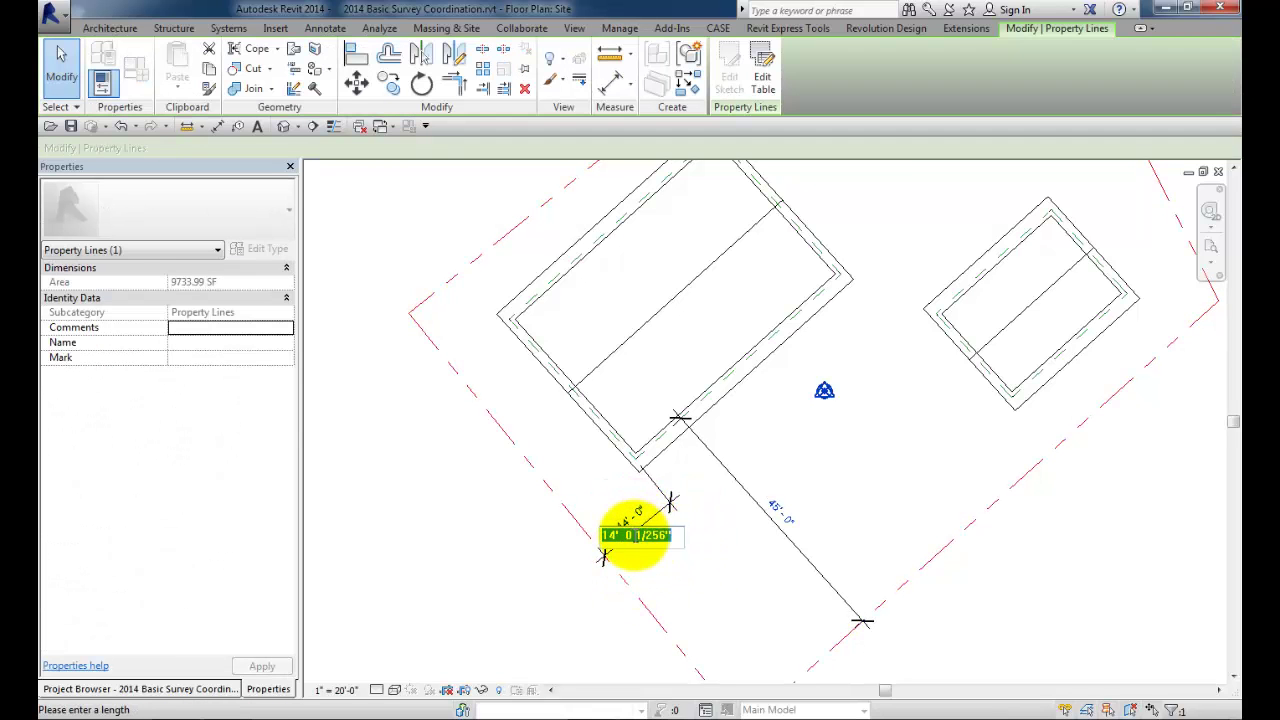
pyautogui.write("14' 0")
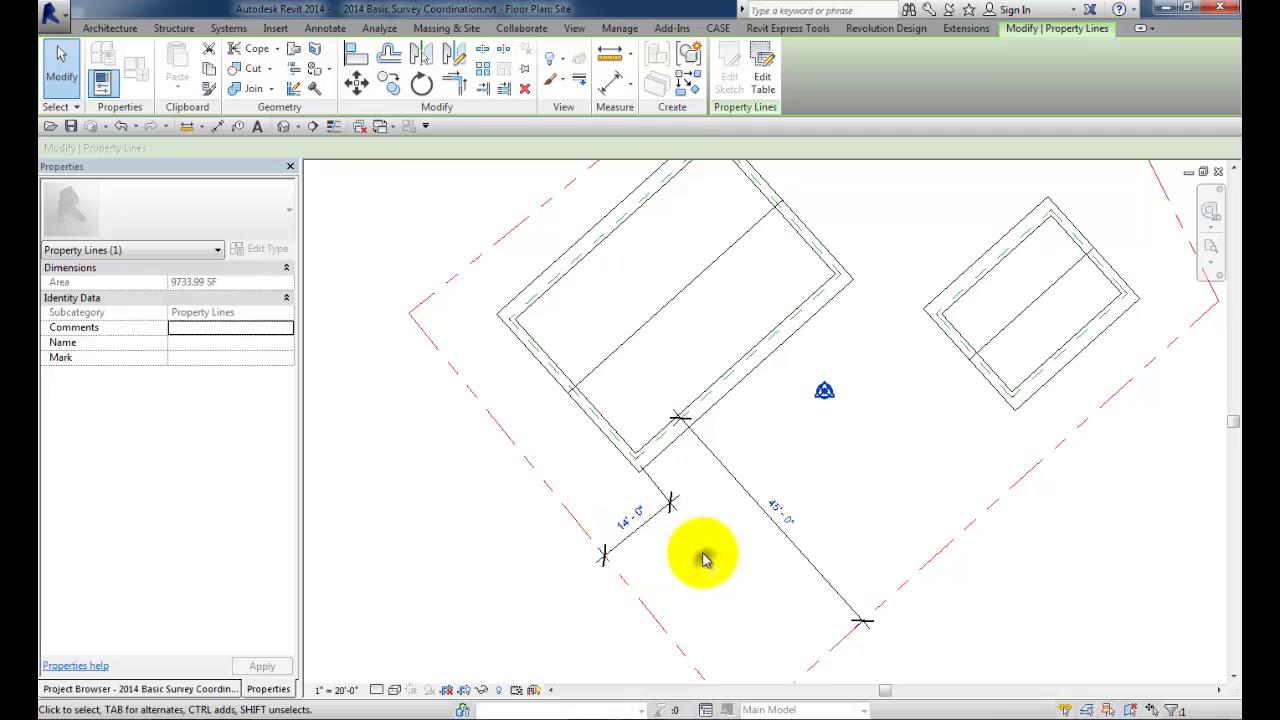
pyautogui.click(710, 565)
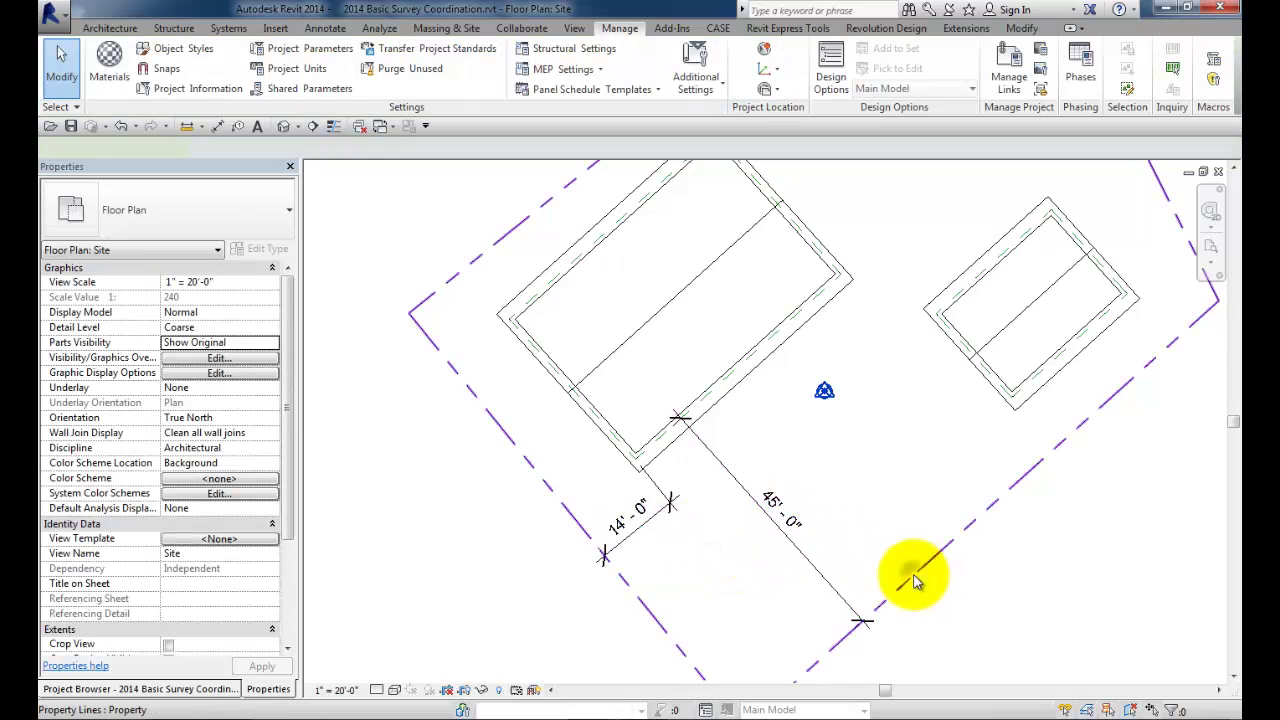
pyautogui.click(783, 518)
pyautogui.click(781, 515)
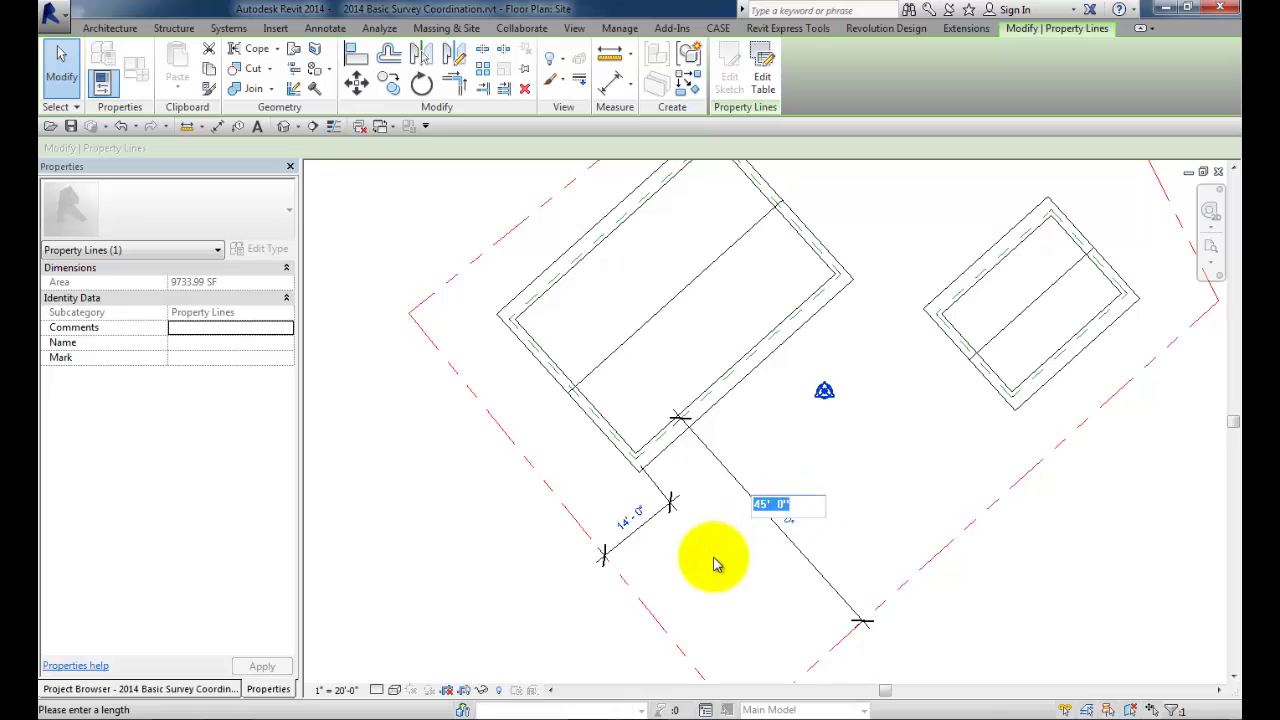
pyautogui.press('Return')
pyautogui.click(632, 515)
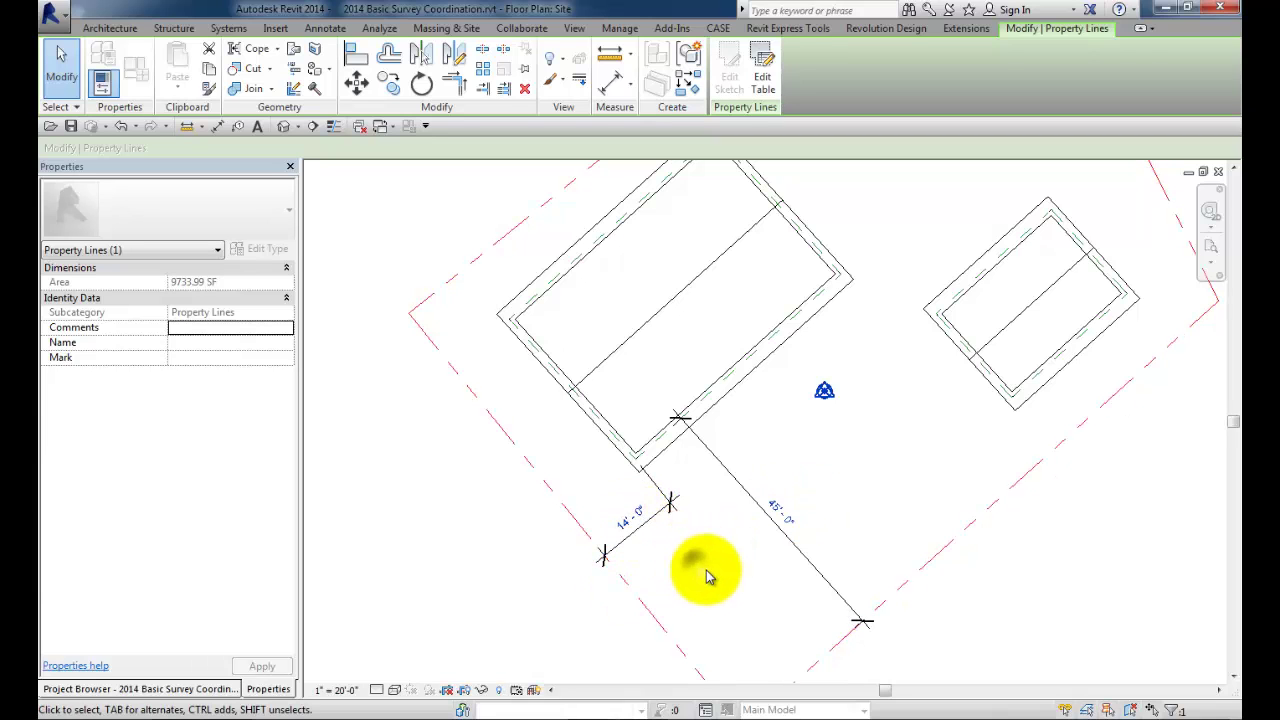
pyautogui.click(706, 570)
pyautogui.scroll(-3, 743, 572)
pyautogui.moveTo(743, 572); pyautogui.dragTo(679, 579, button='middle')
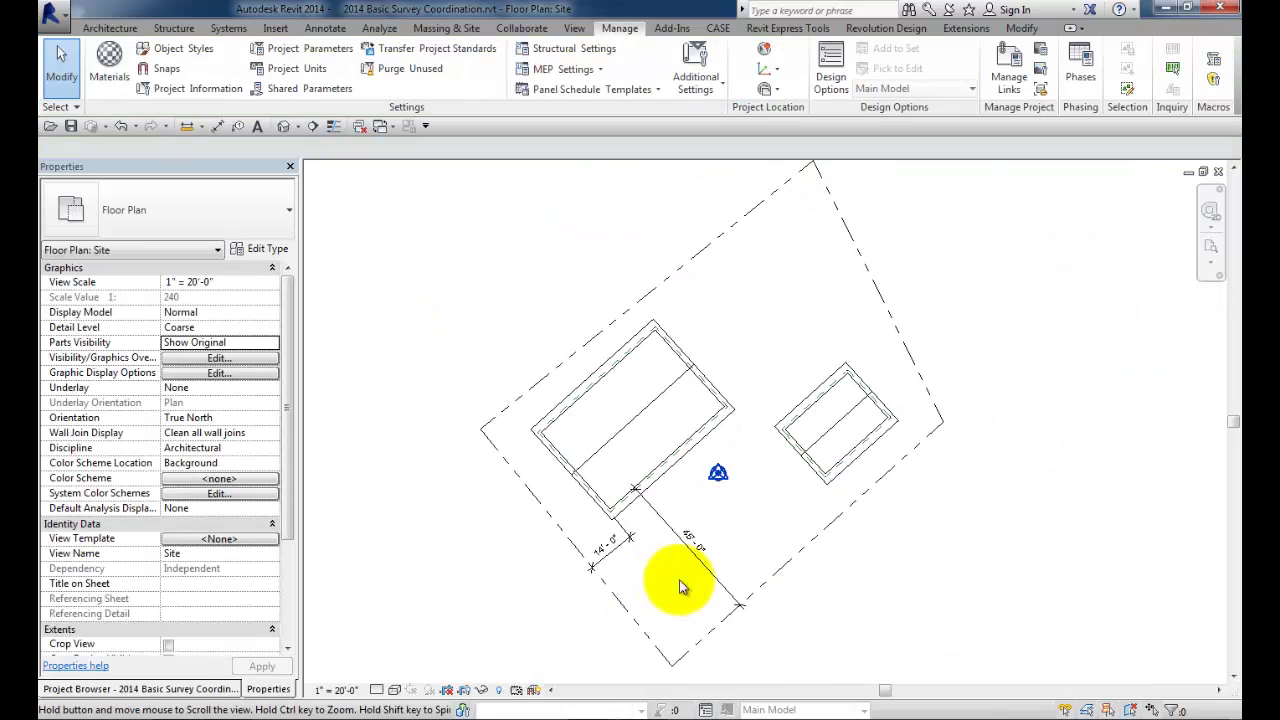
# Step: Delete the 45' and 14' dimensions
pyautogui.click(706, 575)
pyautogui.press('Delete')
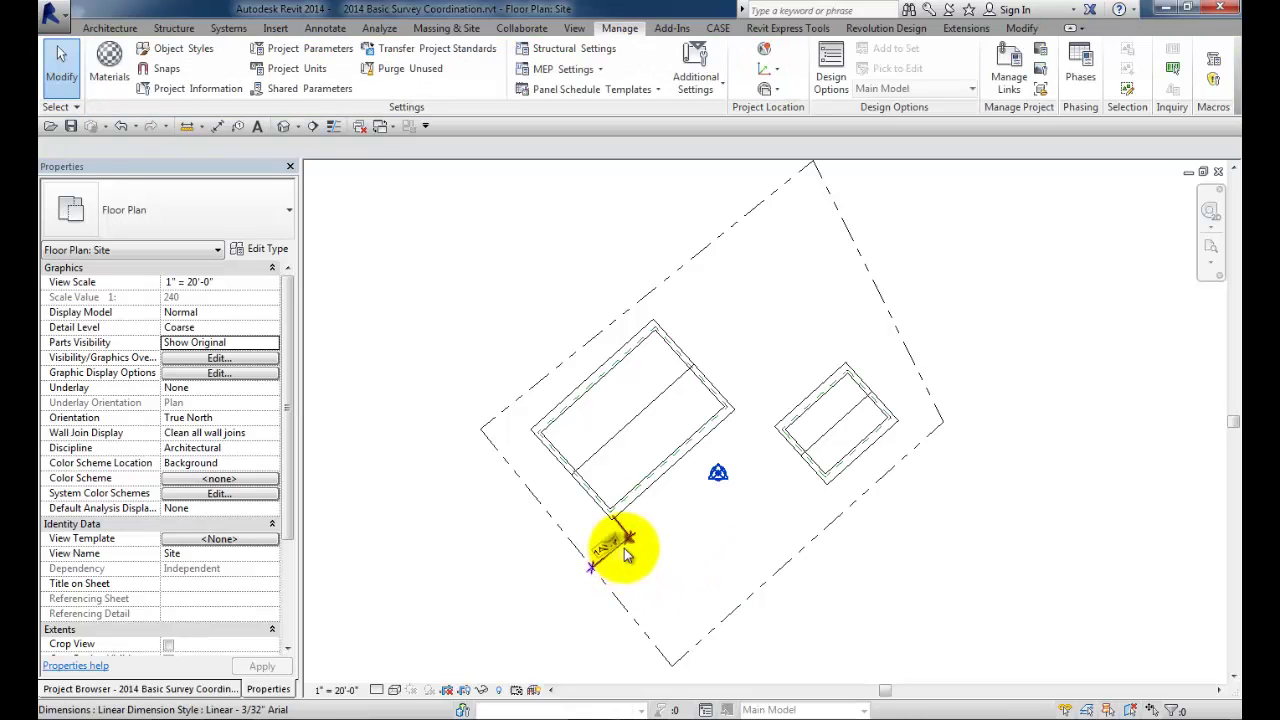
pyautogui.click(626, 556)
pyautogui.press('Delete')
pyautogui.moveTo(691, 574); pyautogui.dragTo(700, 591, button='middle')
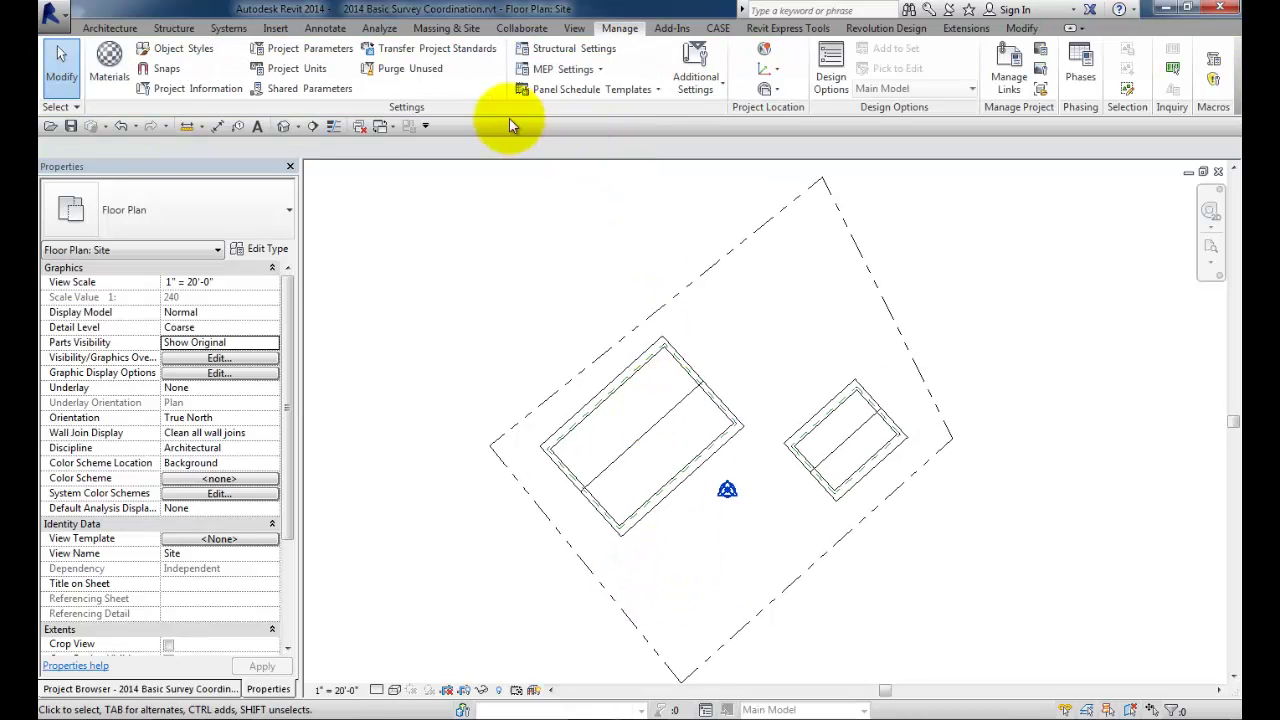
# Step: Sketch a new property line with 5' offset lines inside the top, right and bottom edges
pyautogui.click(446, 28)
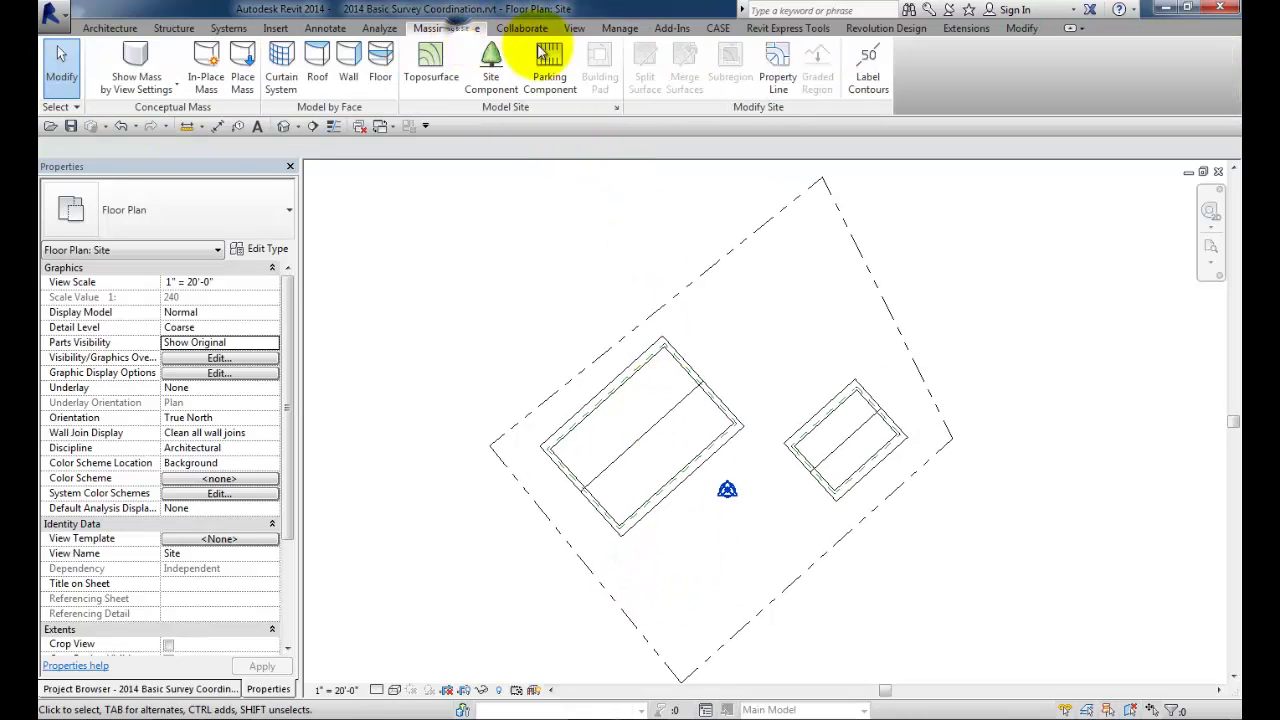
pyautogui.click(771, 82)
pyautogui.click(597, 372)
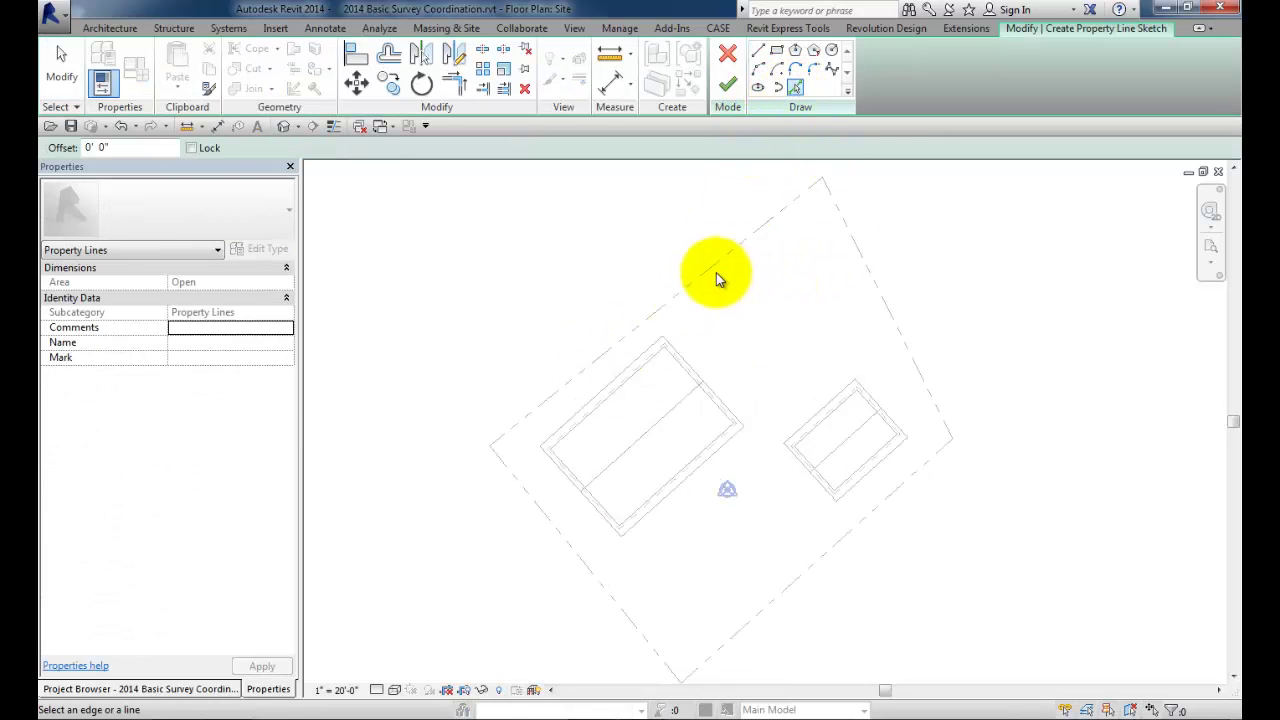
pyautogui.click(100, 147)
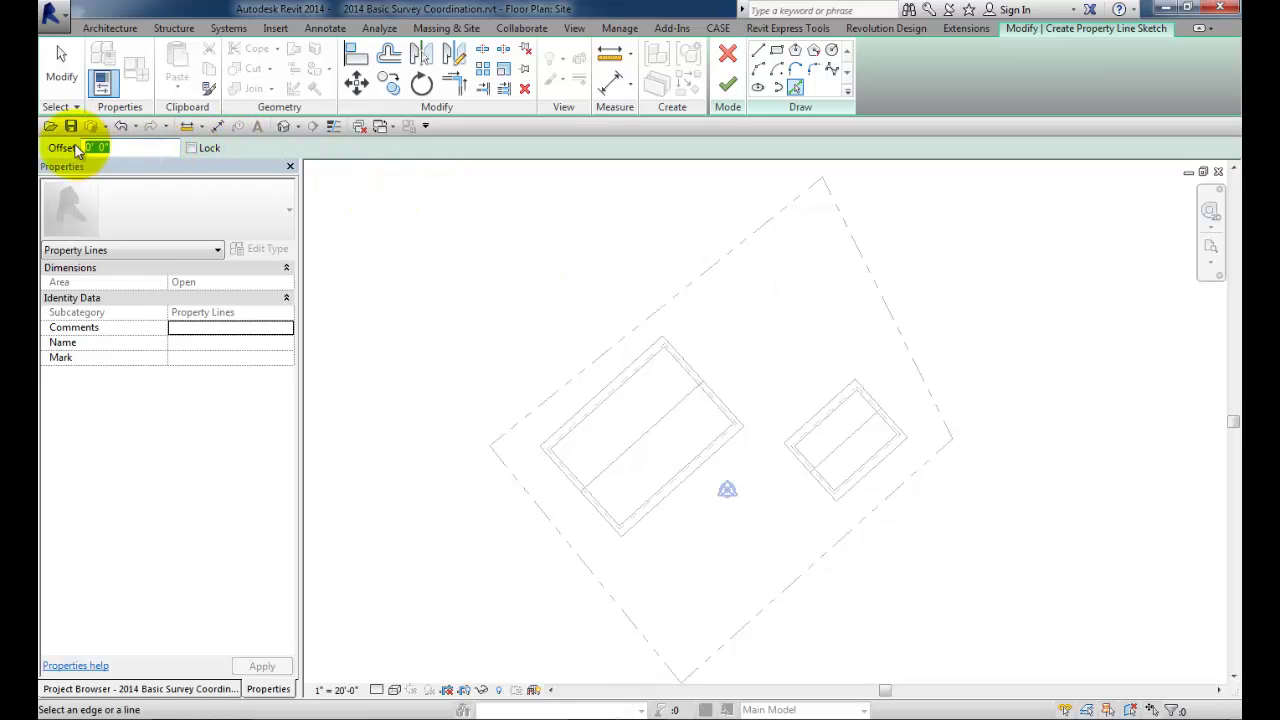
pyautogui.write('5')
pyautogui.click(647, 324)
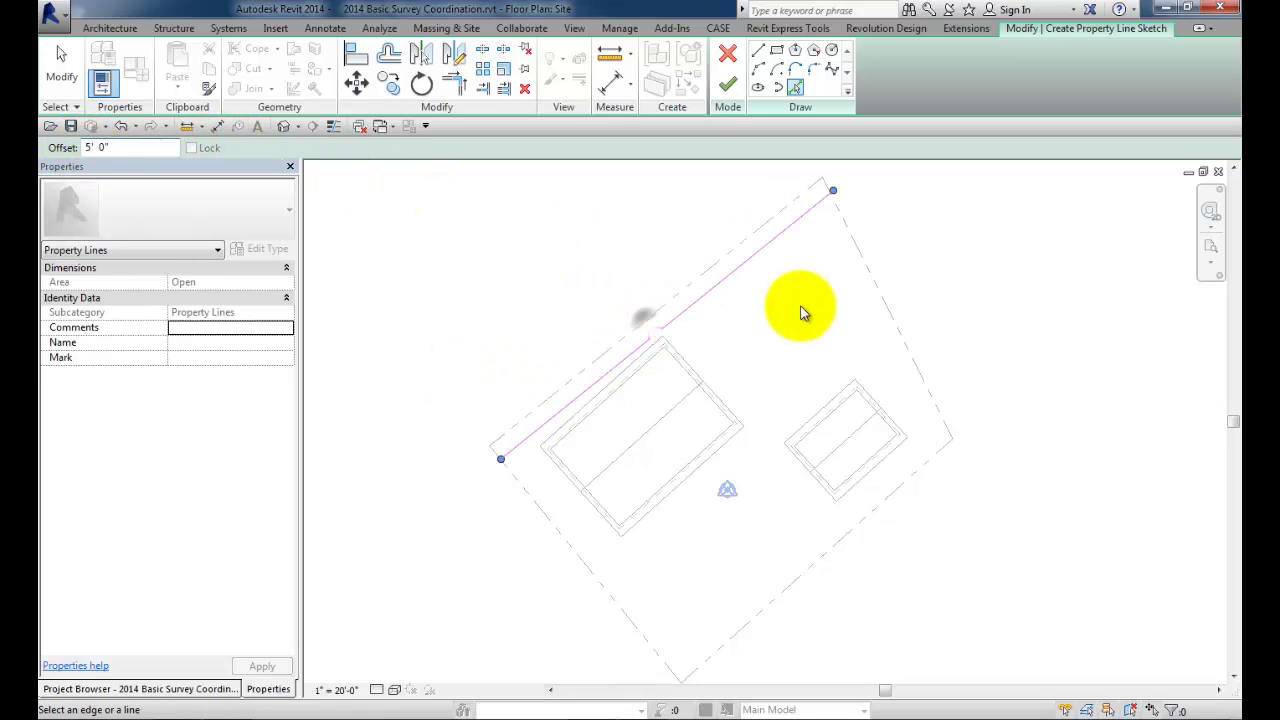
pyautogui.click(876, 293)
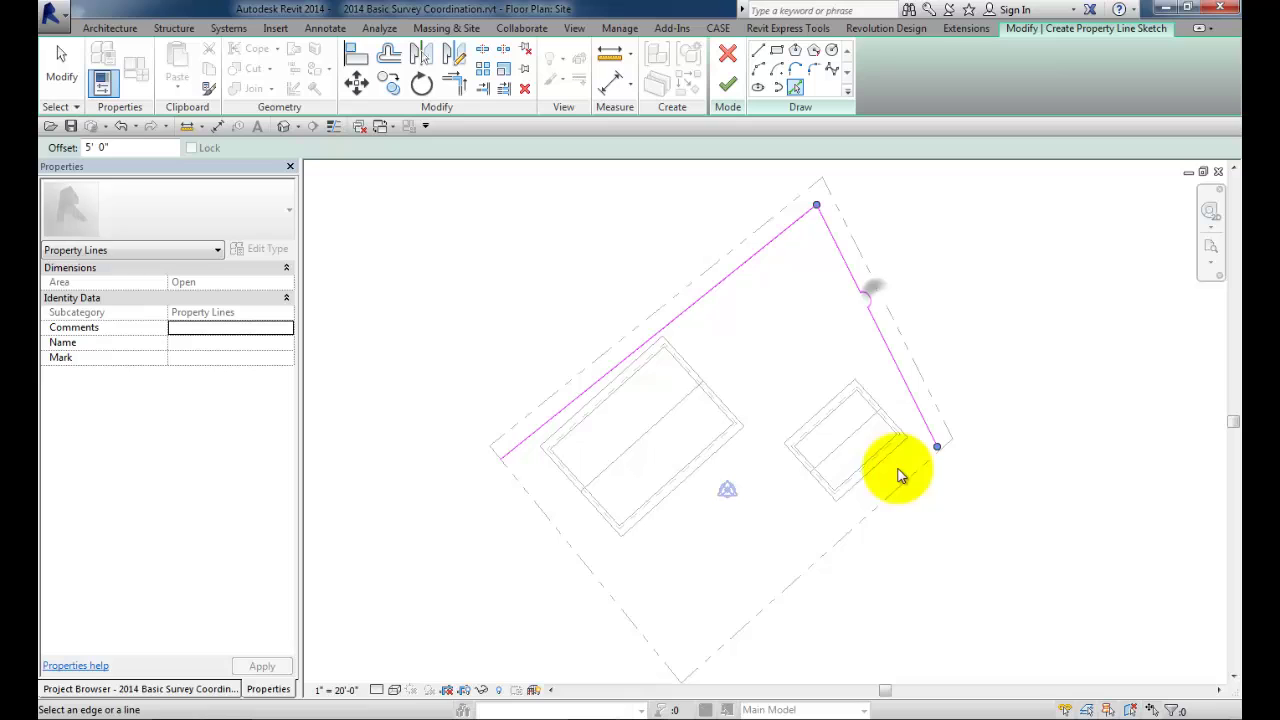
pyautogui.click(836, 553)
# Step: Add a 10' offset line inside the left edge, trim the corners, and finish the sketch
pyautogui.click(129, 147)
pyautogui.write('1')
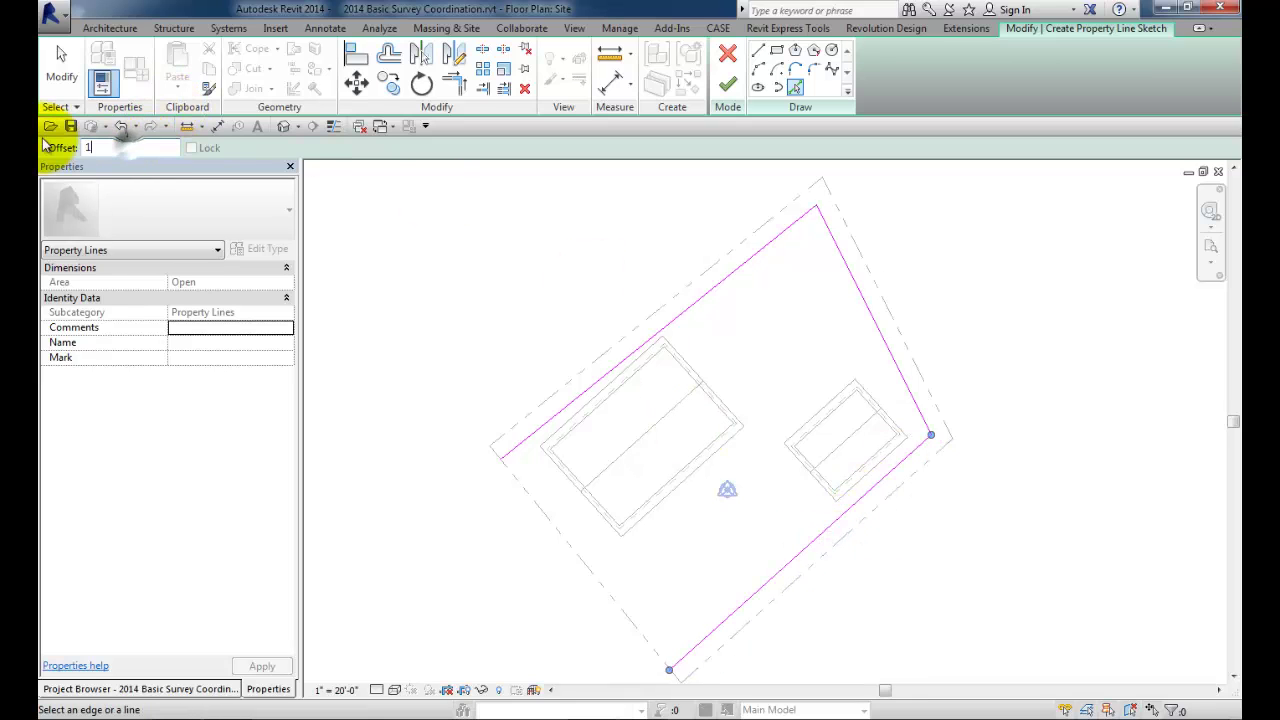
pyautogui.write('0\' 0"')
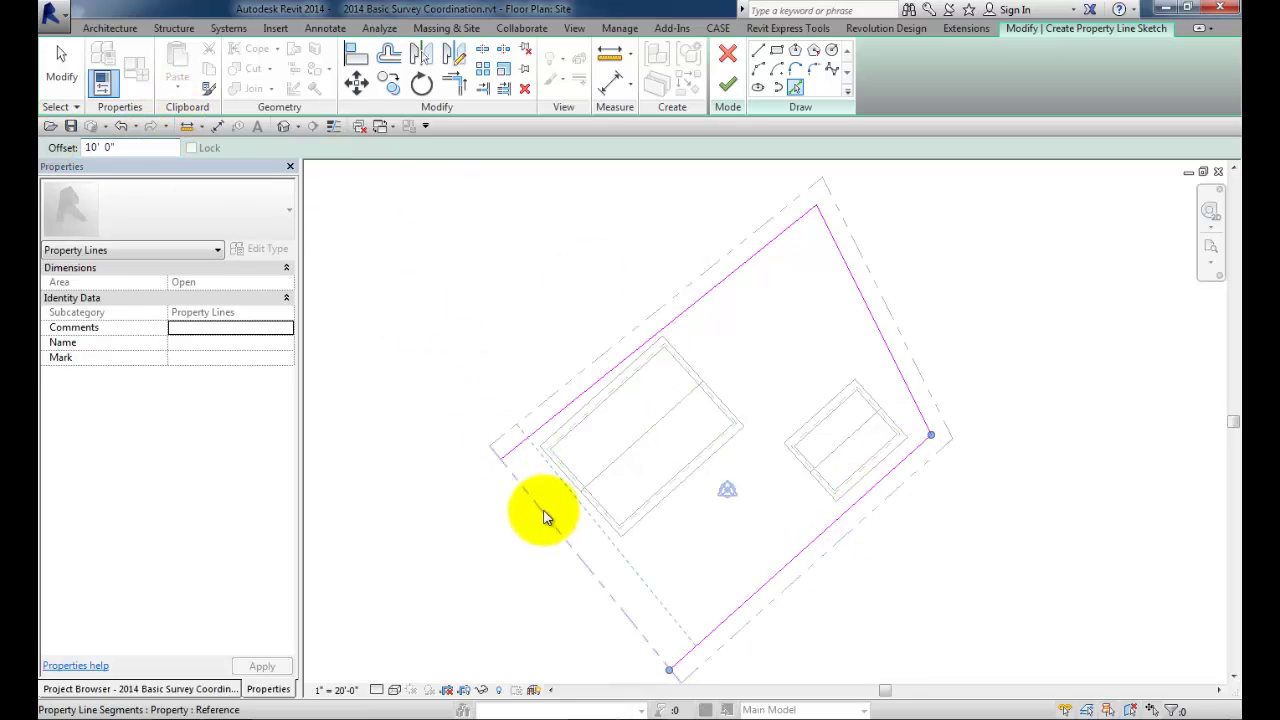
pyautogui.click(543, 517)
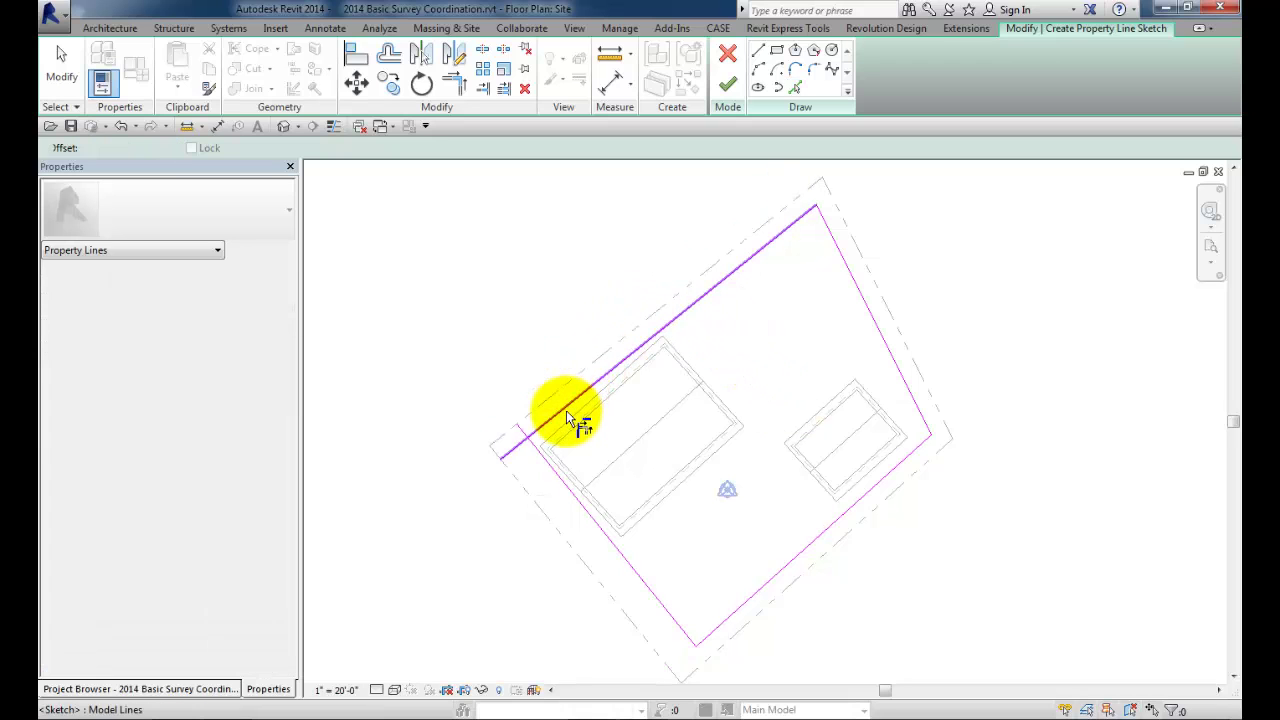
pyautogui.press('t')
pyautogui.press('r')
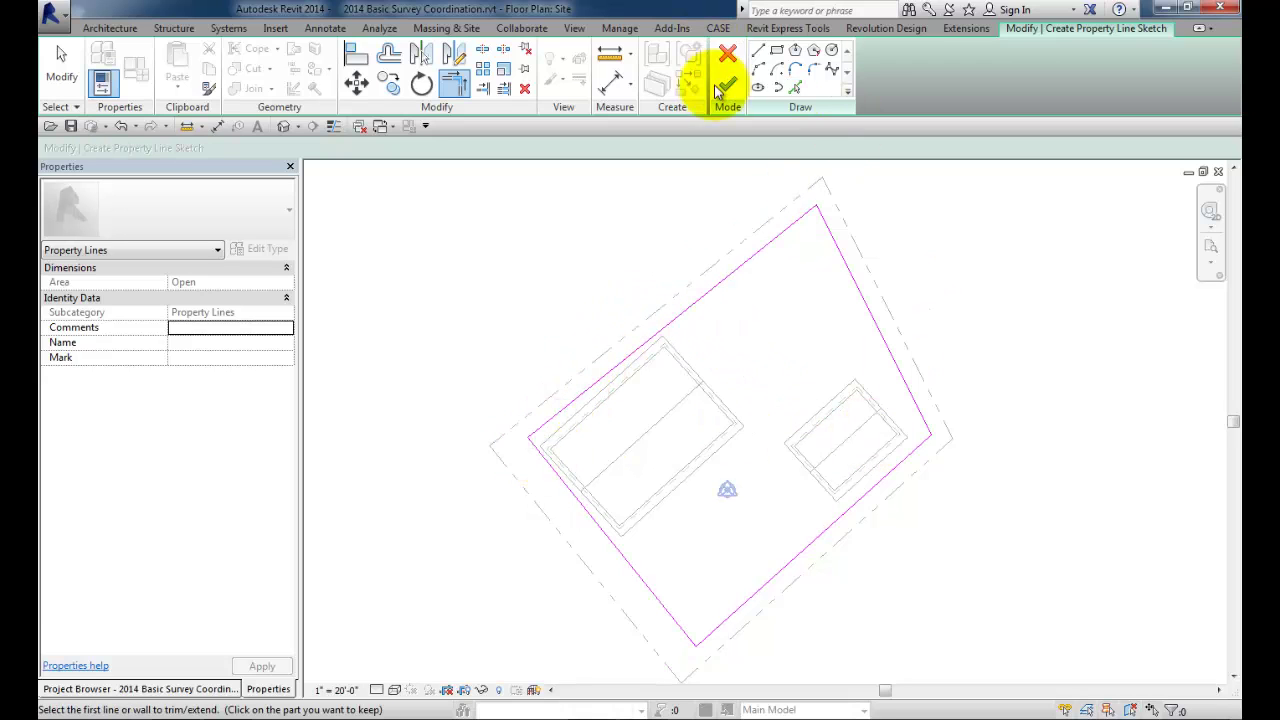
pyautogui.click(725, 88)
# Step: Override the inset property line's projection line pattern to Dash 1/8" in this view
pyautogui.rightClick(757, 257)
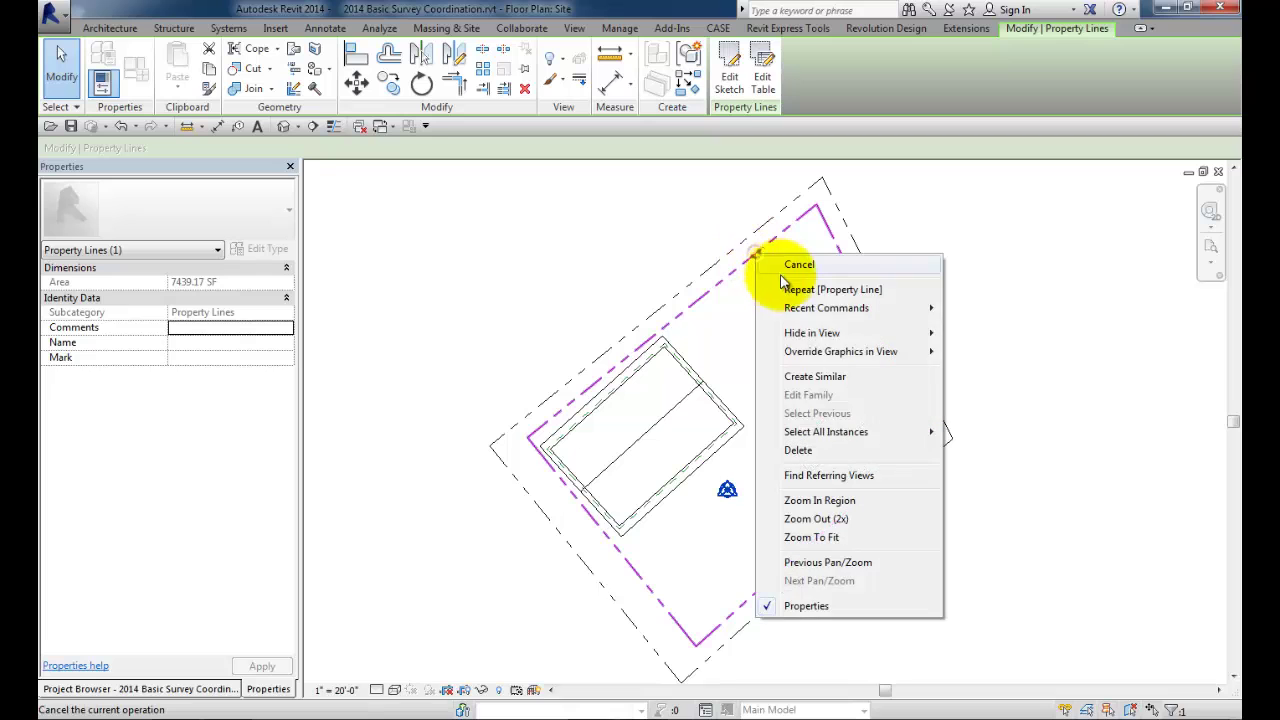
pyautogui.click(670, 351)
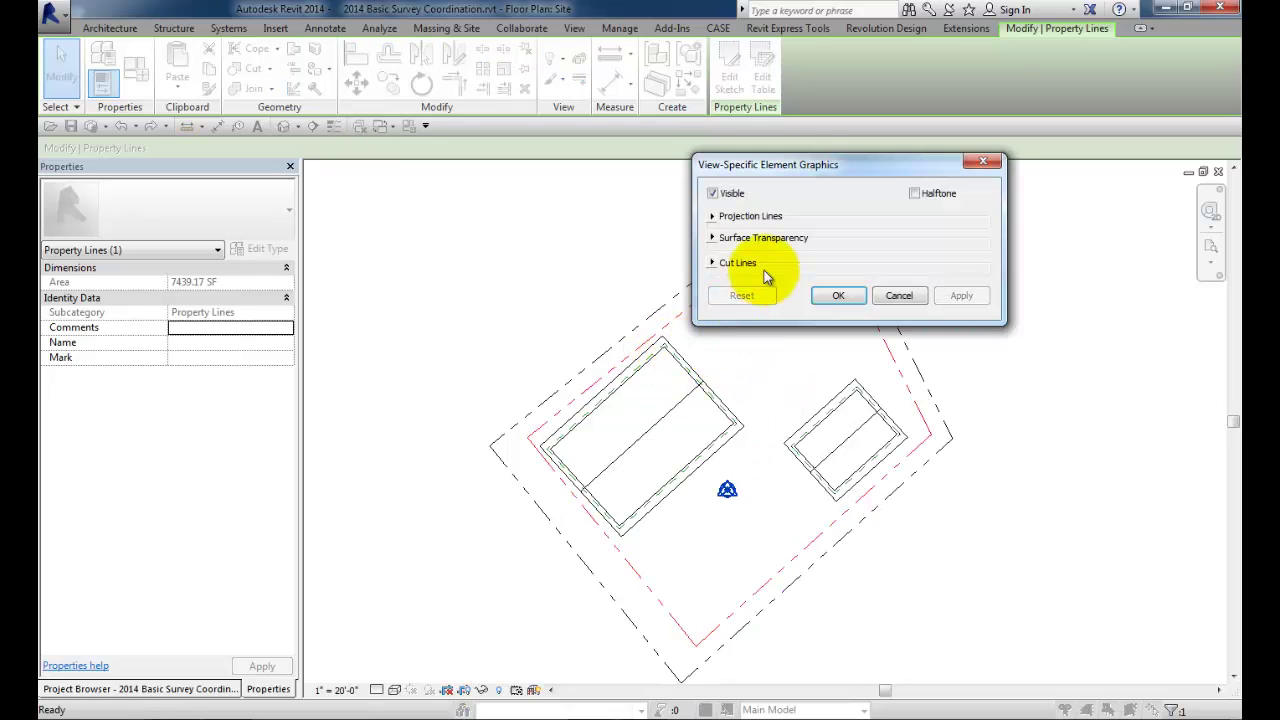
pyautogui.click(710, 222)
pyautogui.click(835, 288)
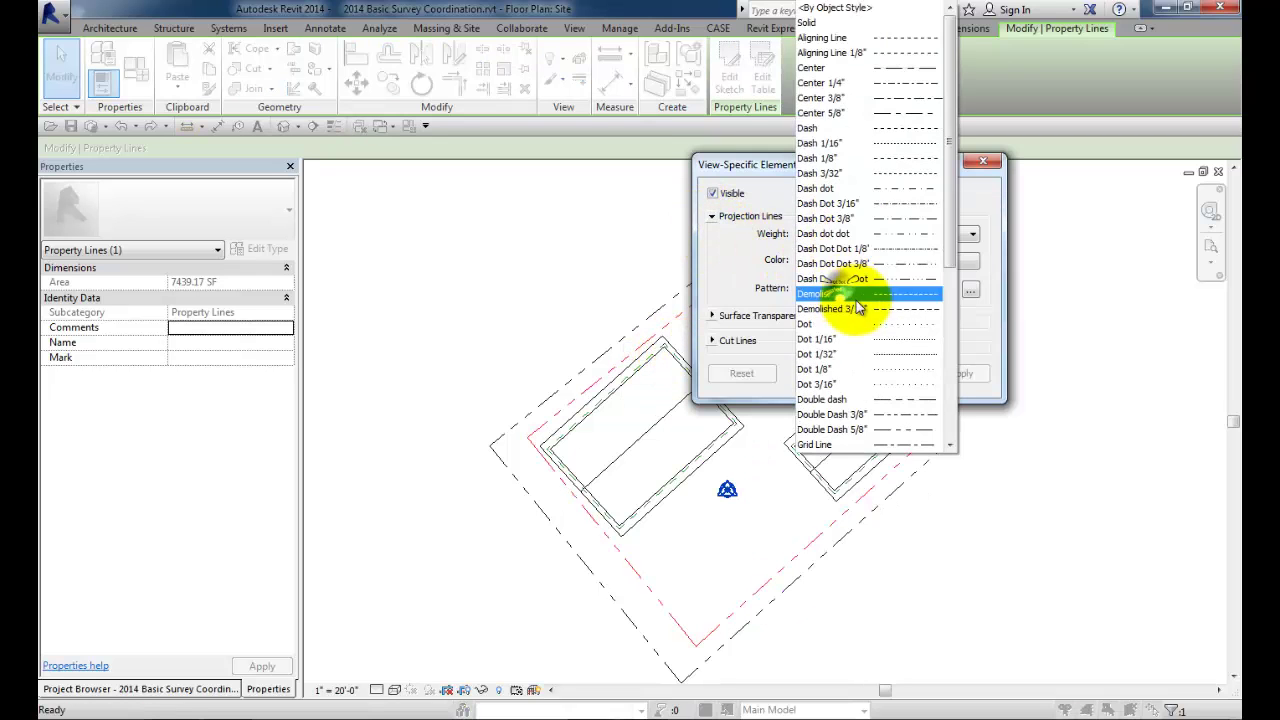
pyautogui.click(913, 158)
pyautogui.click(843, 372)
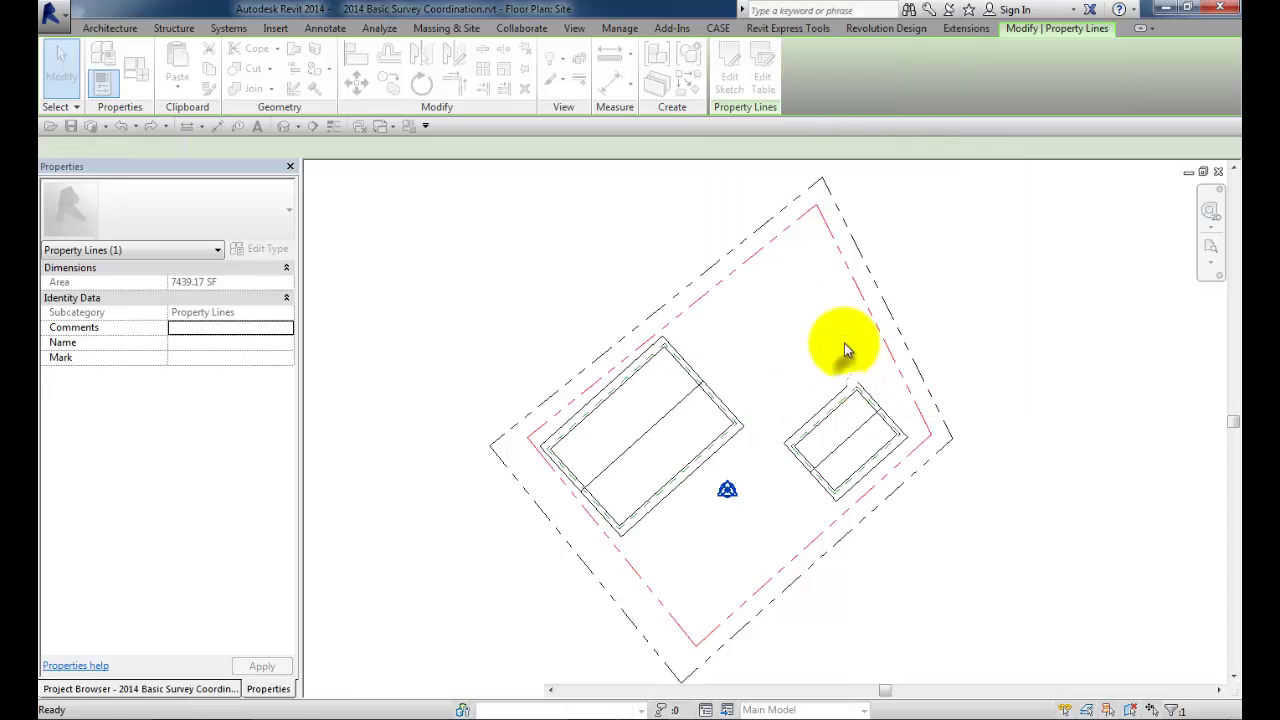
pyautogui.click(573, 216)
pyautogui.moveTo(576, 219); pyautogui.dragTo(558, 233, button='middle')
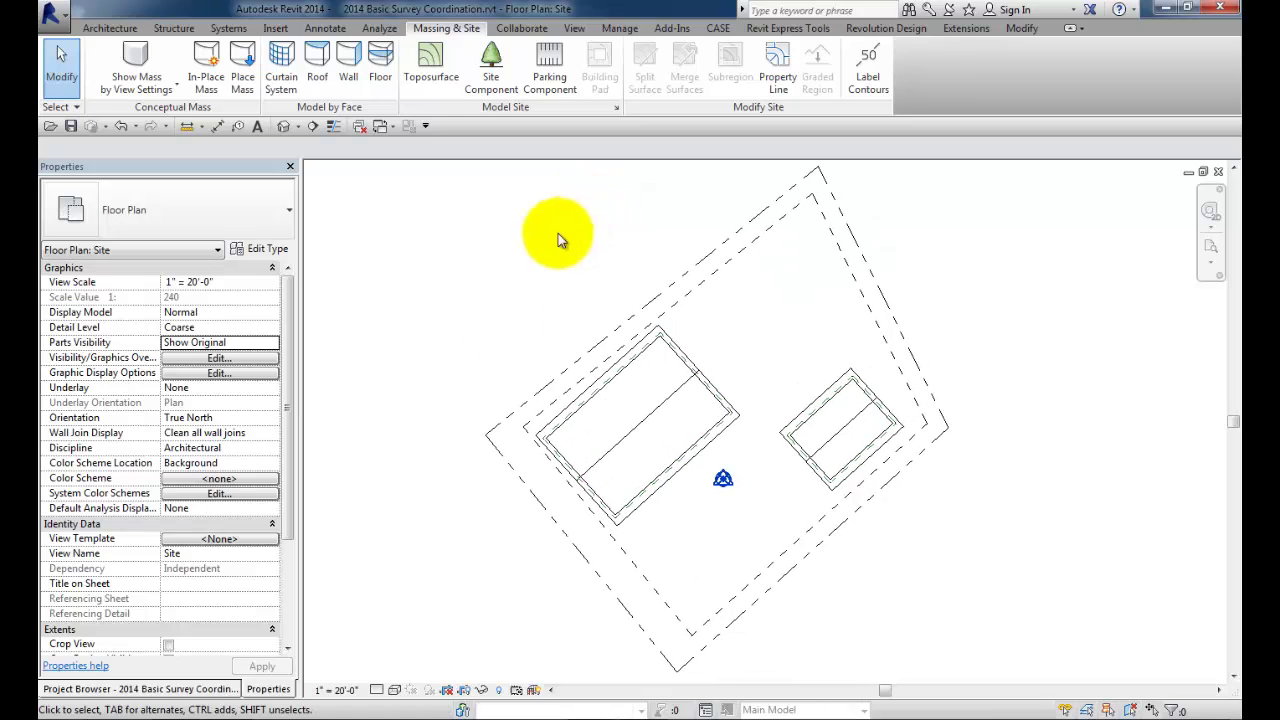
pyautogui.click(200, 688)
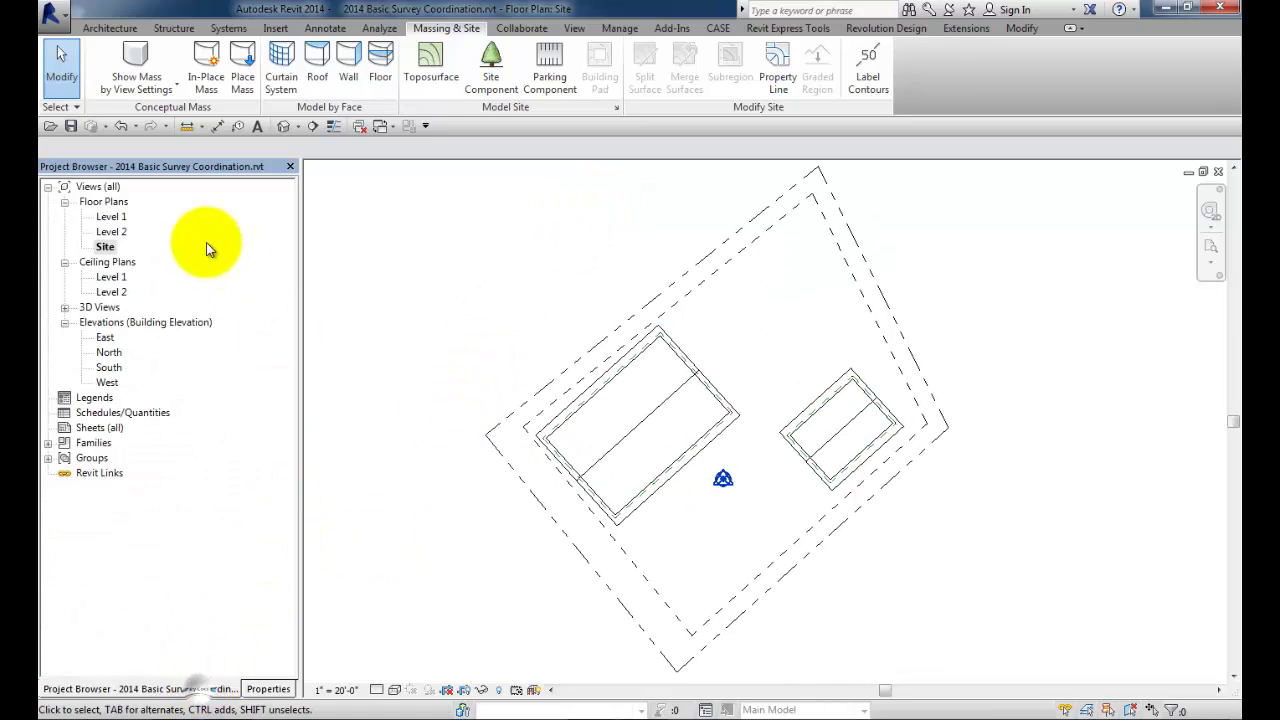
pyautogui.doubleClick(108, 216)
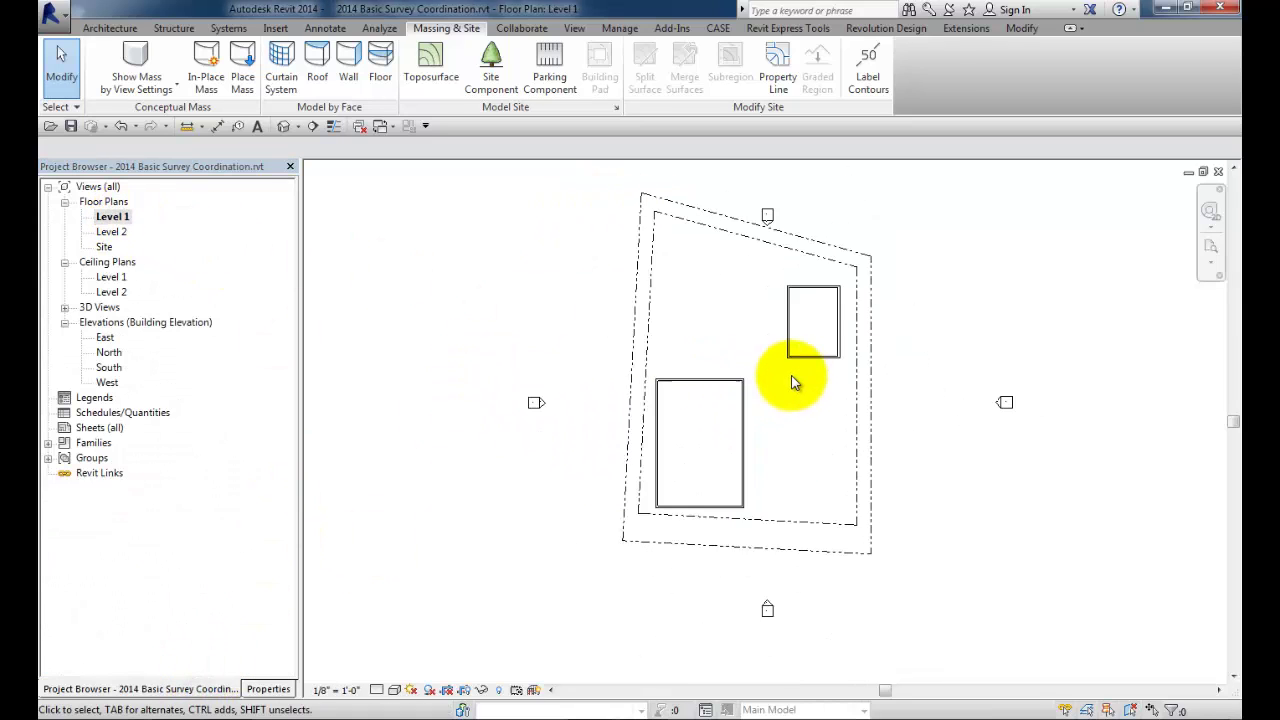
pyautogui.doubleClick(104, 247)
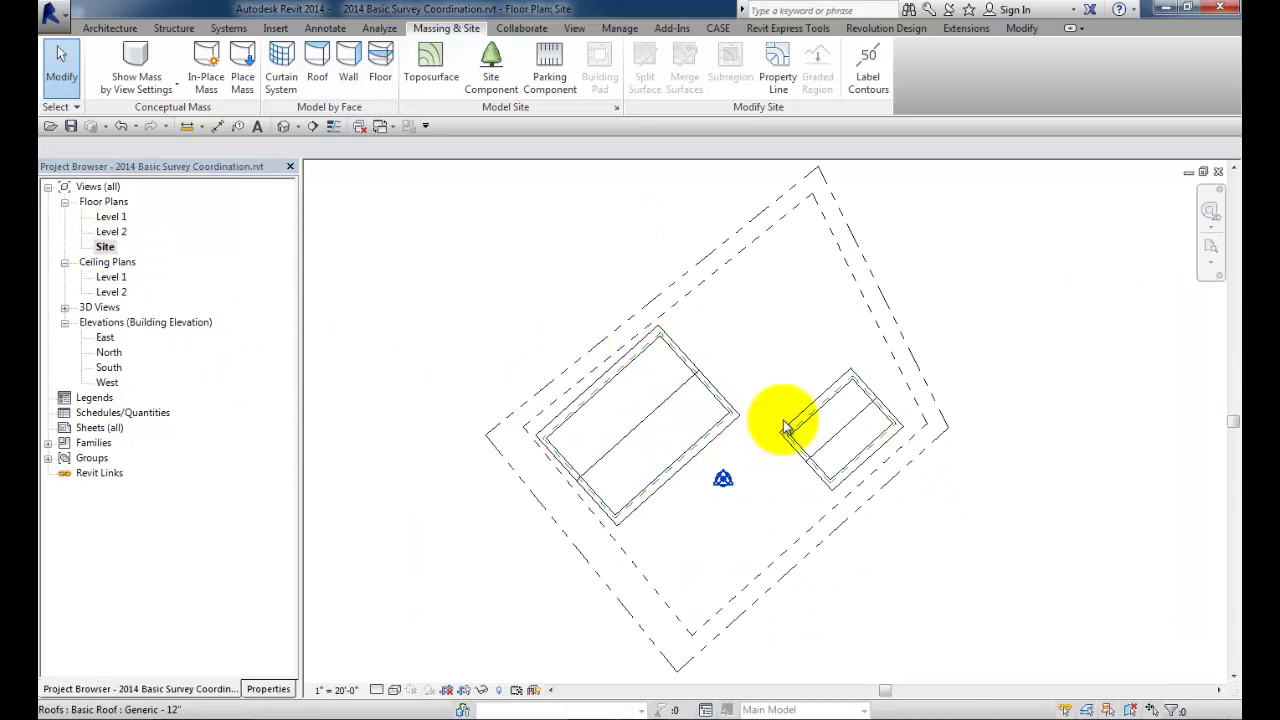
pyautogui.doubleClick(108, 215)
pyautogui.click(268, 689)
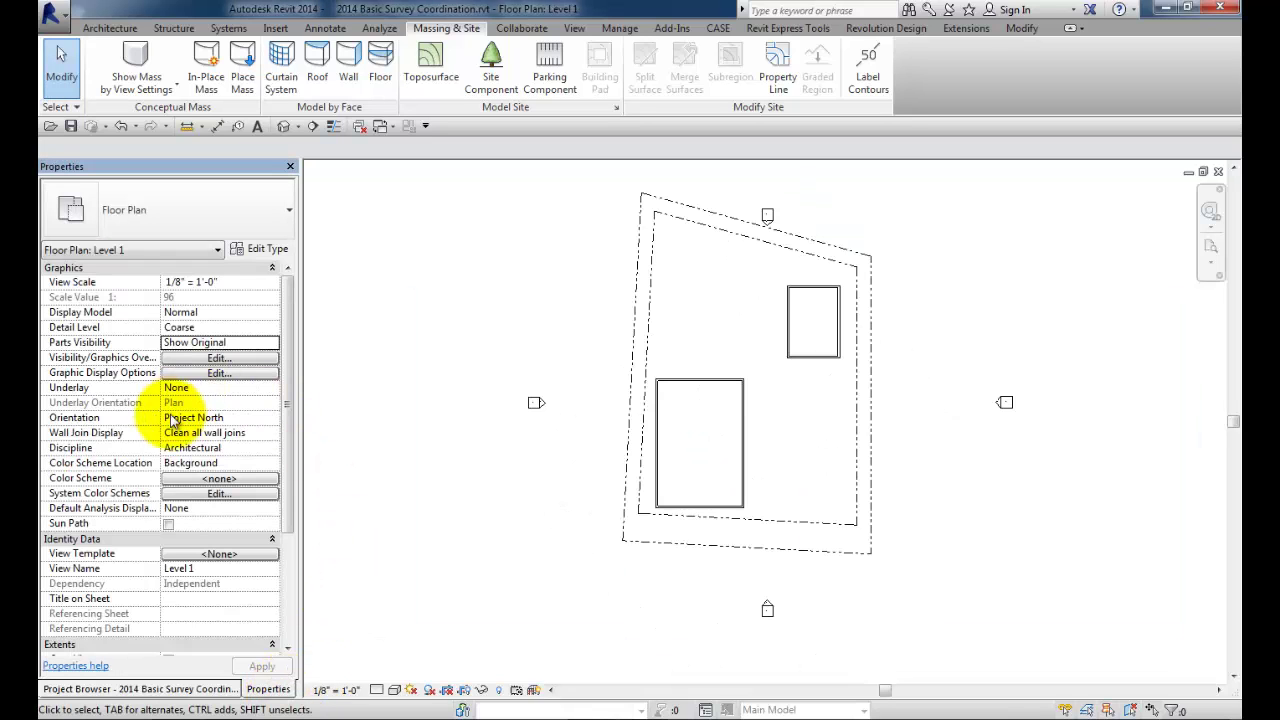
pyautogui.click(200, 690)
pyautogui.doubleClick(106, 247)
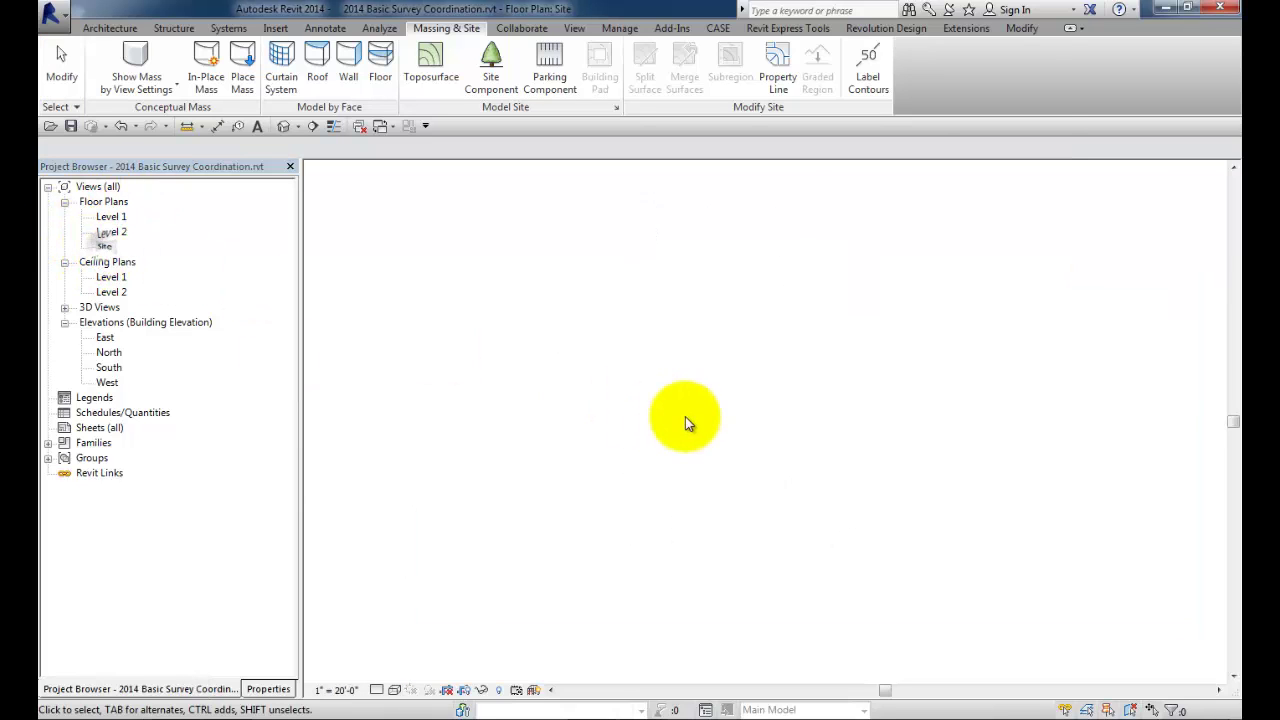